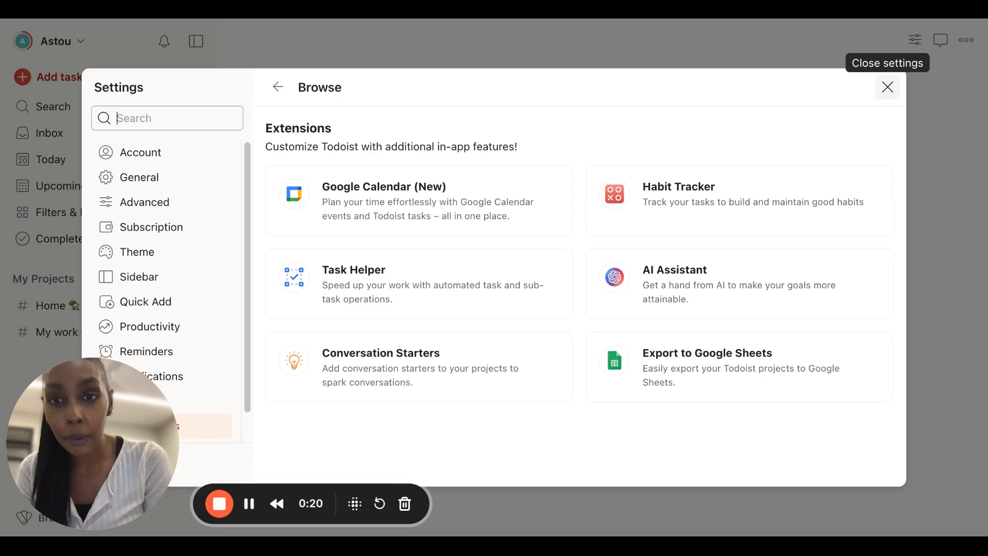
# Step: Close the settings and create a project named "🗂️ Administration Company" with the colour Magenta
pyautogui.click(887, 87)
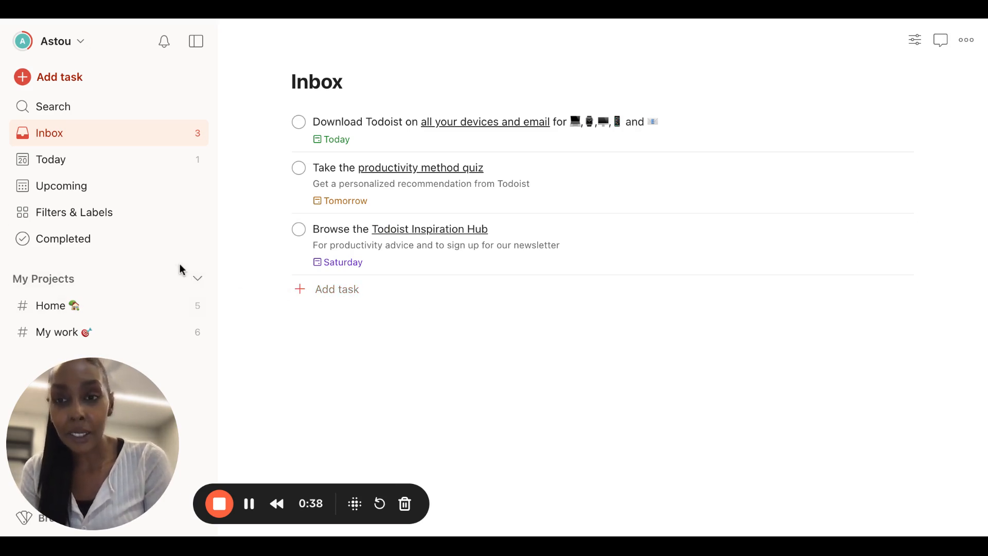
pyautogui.click(177, 280)
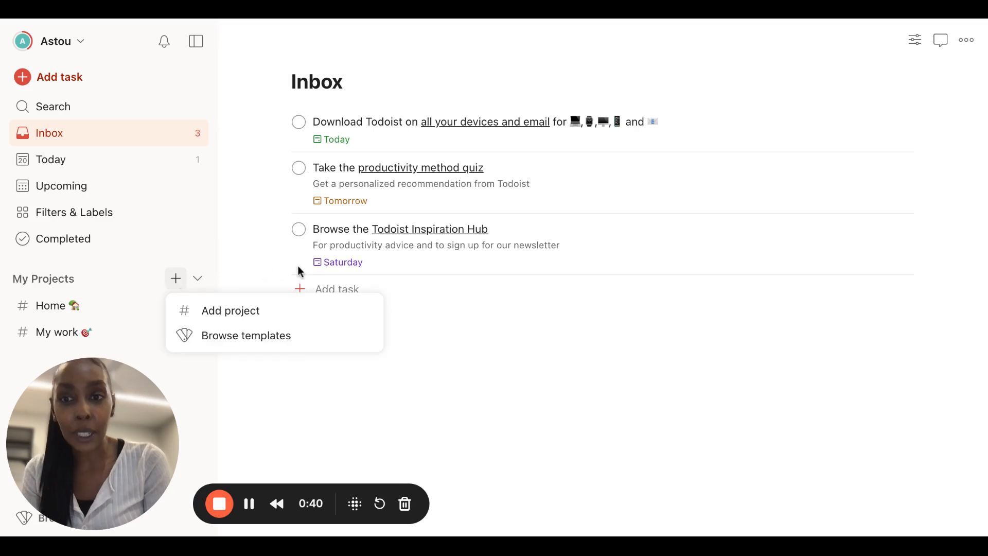
pyautogui.click(254, 319)
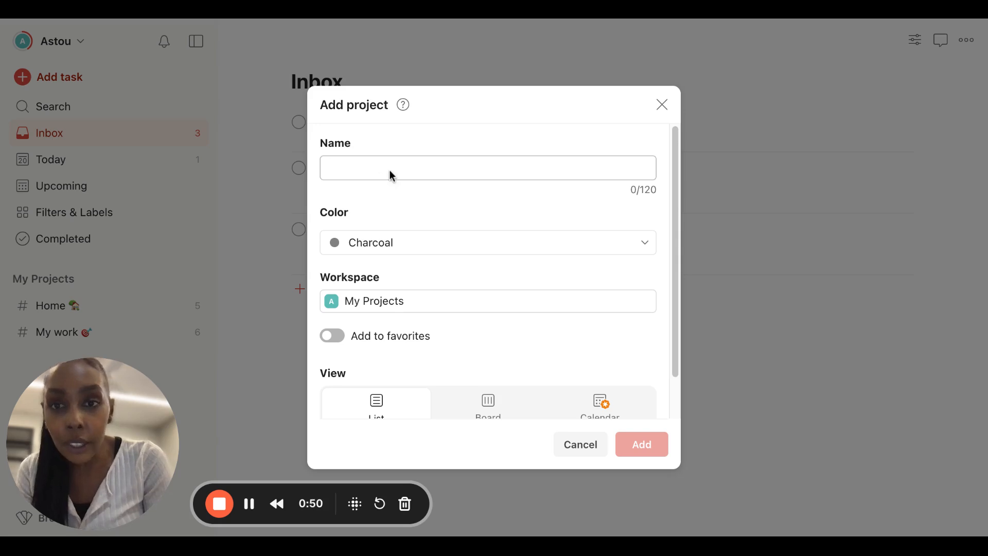
pyautogui.write('📁 Administration Company')
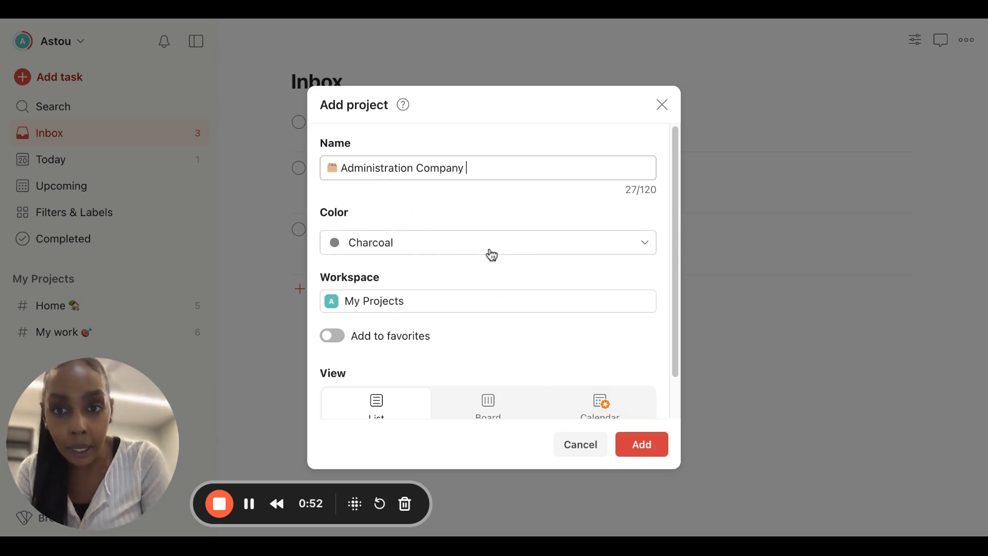
pyautogui.click(404, 245)
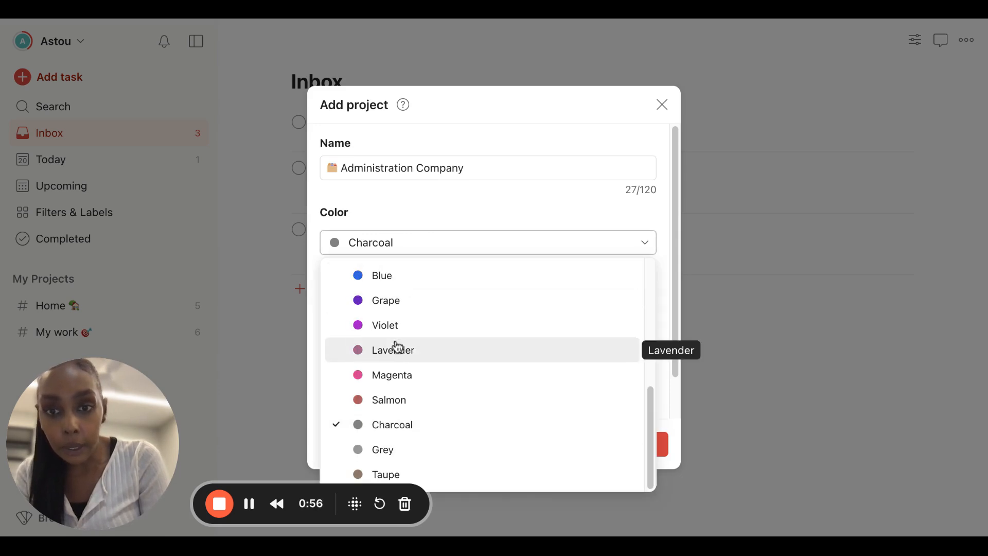
pyautogui.click(397, 375)
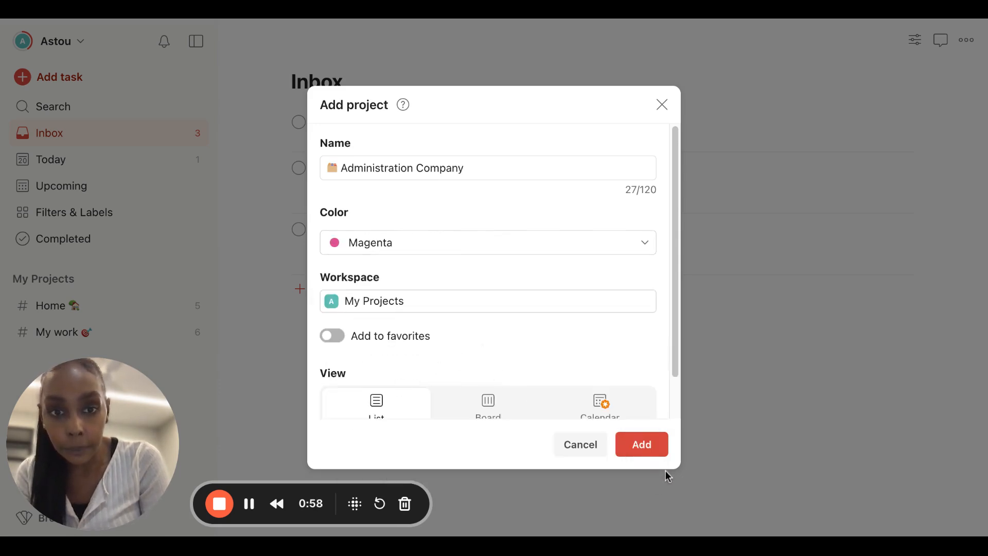
pyautogui.click(649, 445)
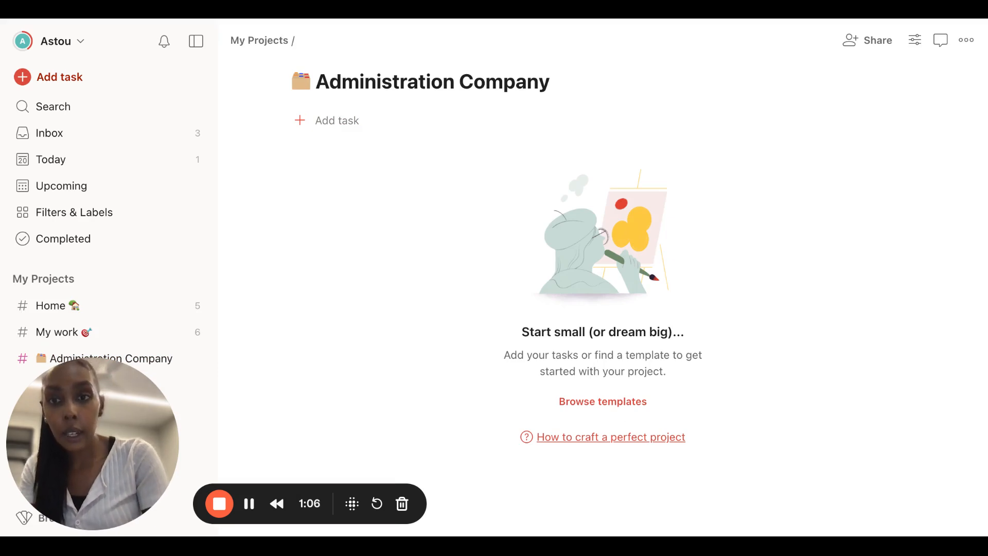
# Step: Paste the tasks Managing schedules, Organizing files, Handling correspondence and Performing data into the Administration Company project as four separate tasks
pyautogui.click(340, 120)
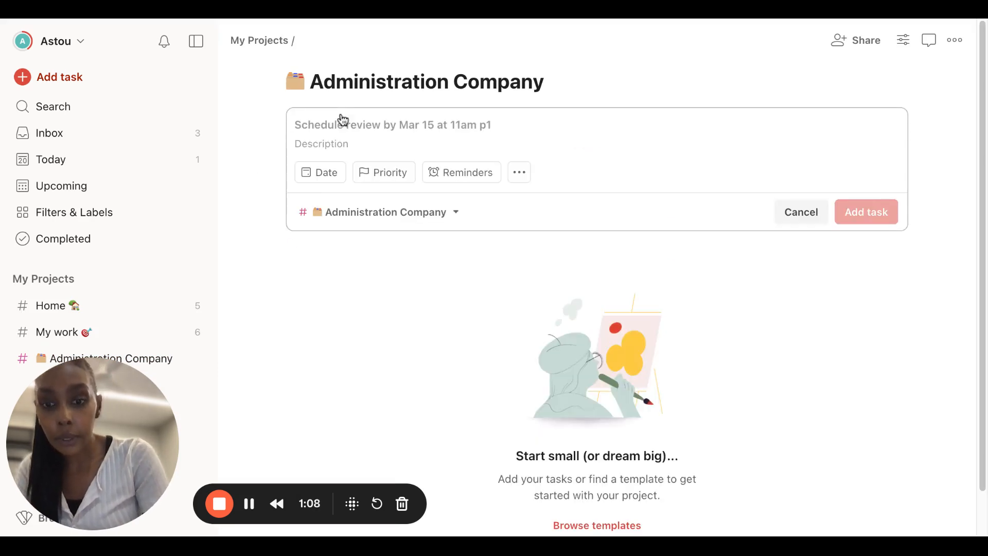
pyautogui.hotkey('ctrl', 'v')
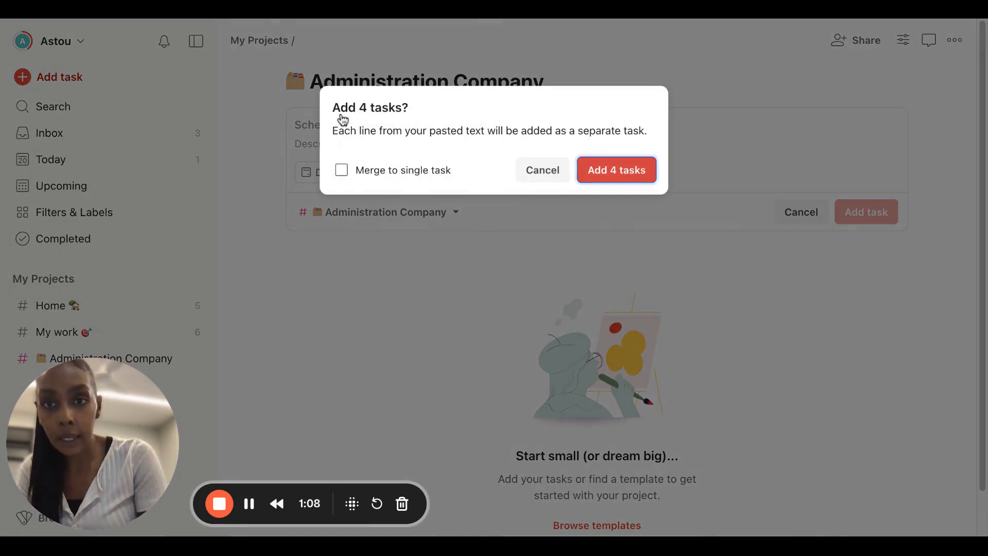
pyautogui.click(632, 181)
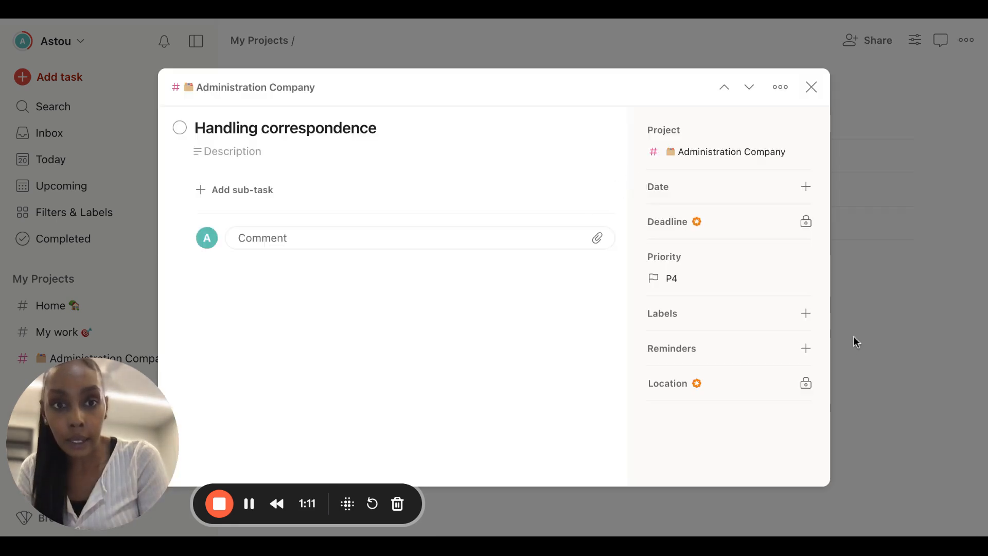
pyautogui.click(874, 323)
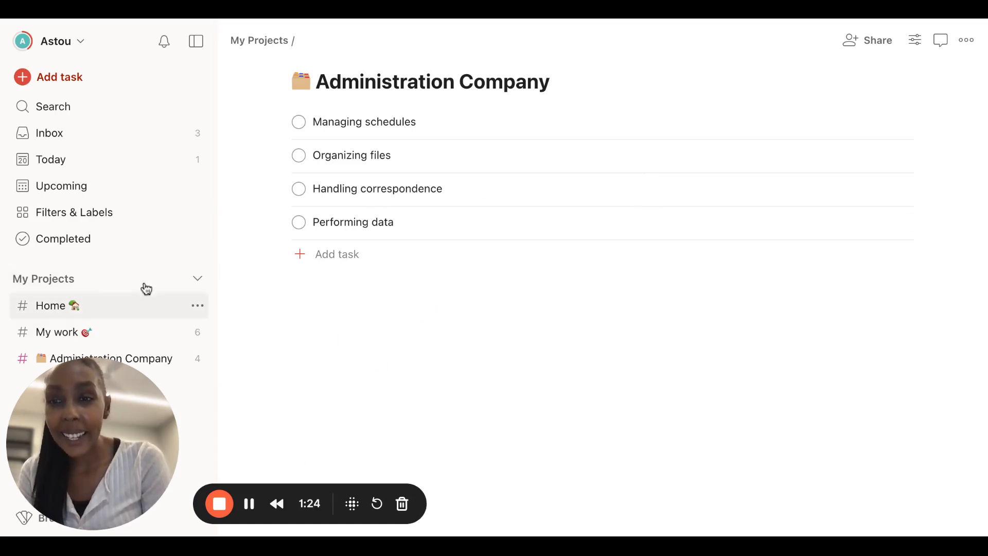
# Step: Create a project named "🇦🇺 Australia Tax Company (Daily Admin Tasks)" with the default colour and list view
pyautogui.click(176, 280)
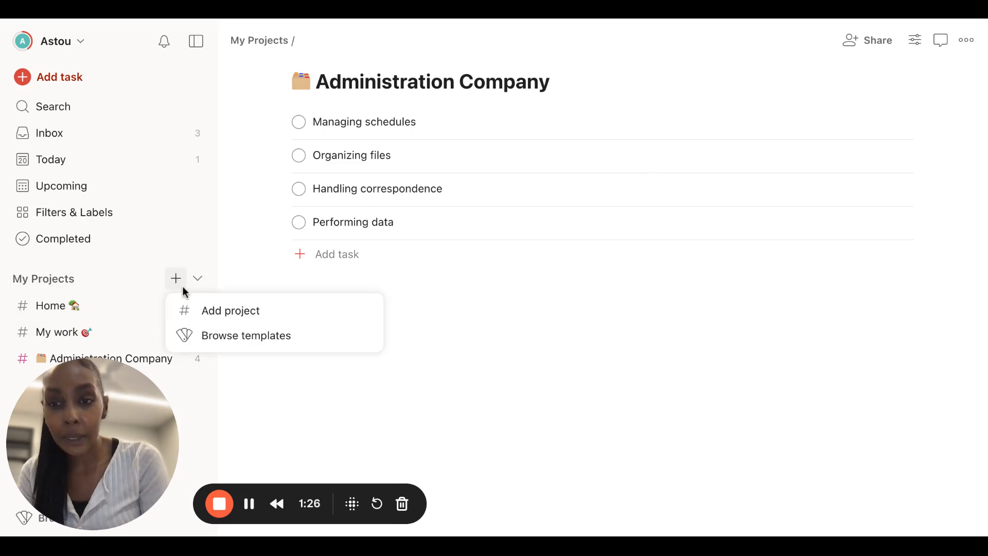
pyautogui.click(265, 310)
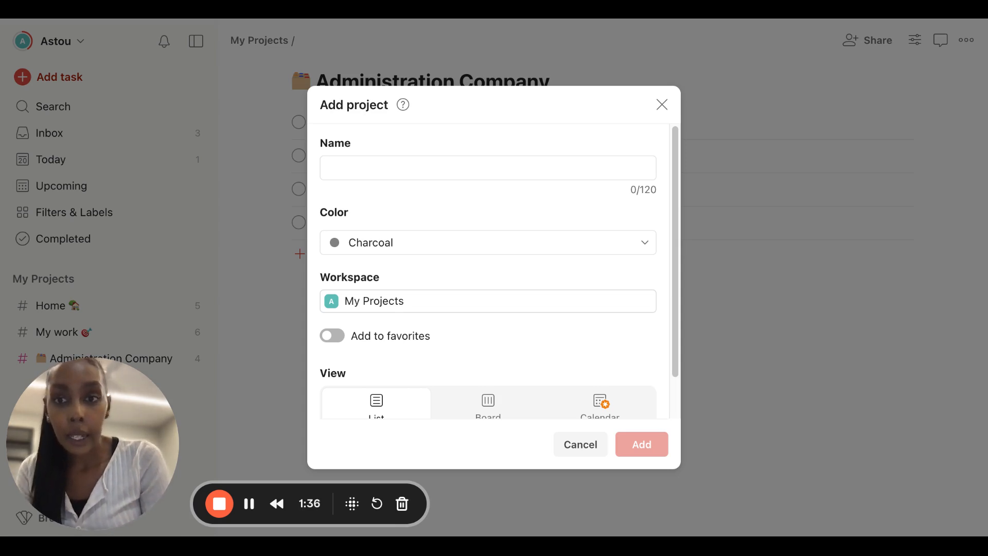
pyautogui.write('🇦🇺 Australia Tax Company (Daily Admin Tasks)')
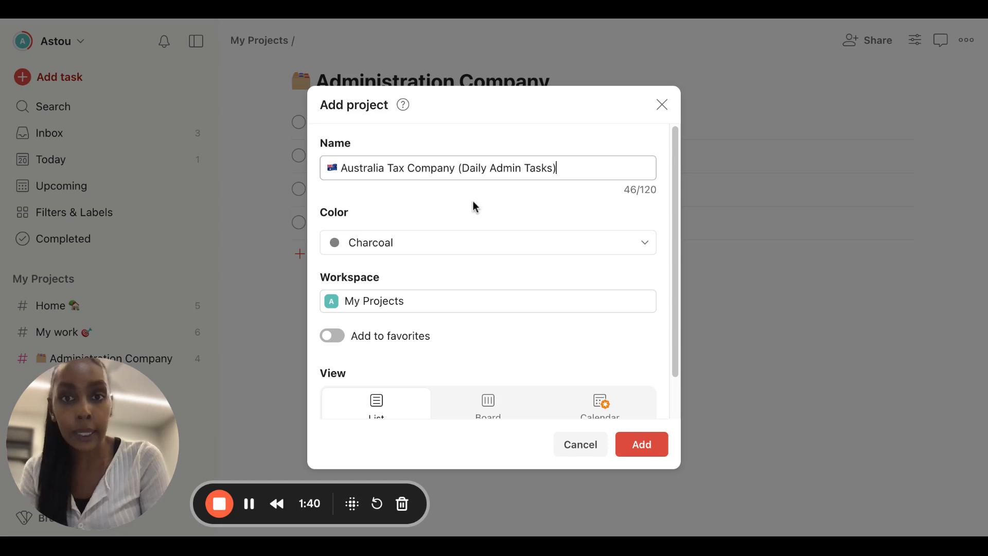
pyautogui.click(647, 448)
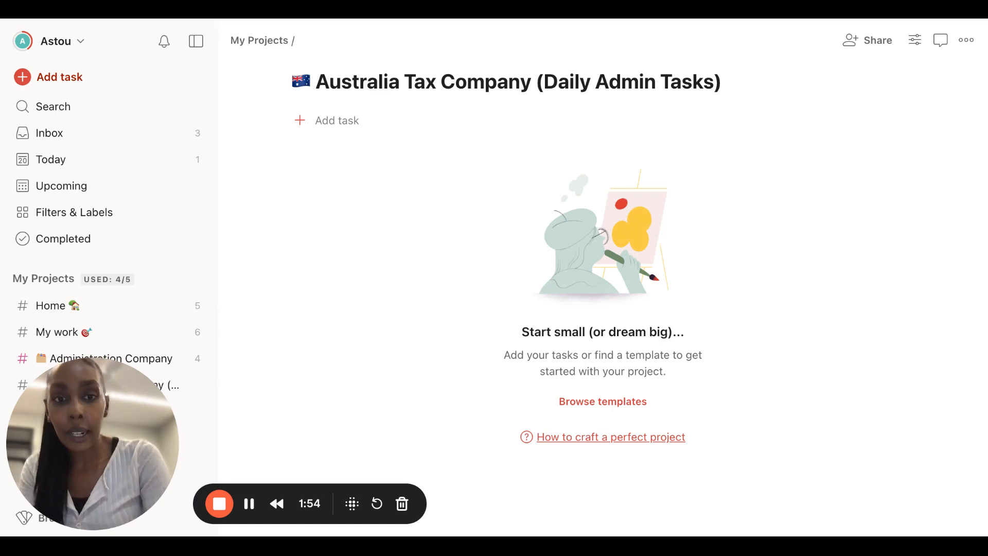
# Step: Add a task named "📝 To Do" to the Australia Tax Company project
pyautogui.click(340, 122)
pyautogui.write('📝 To Do')
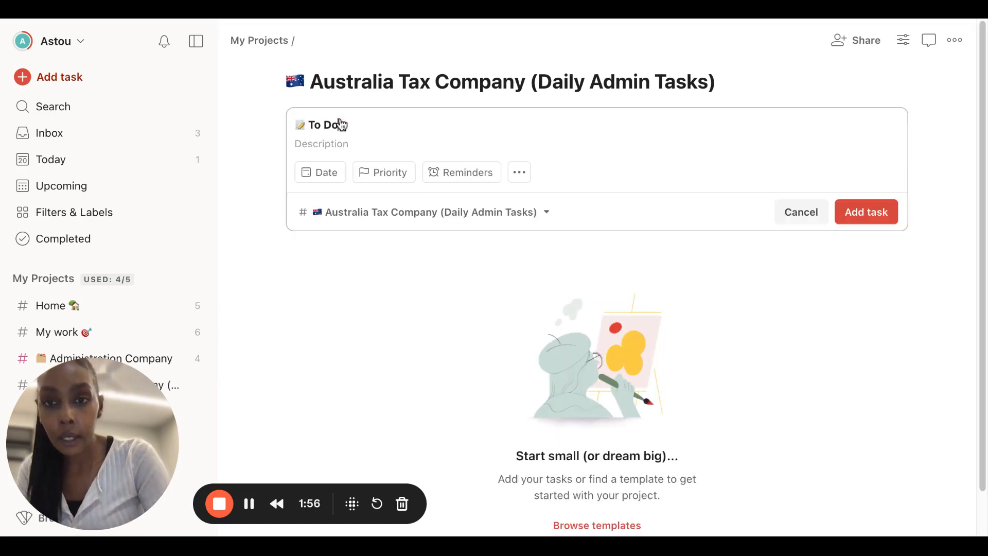
pyautogui.press('Return')
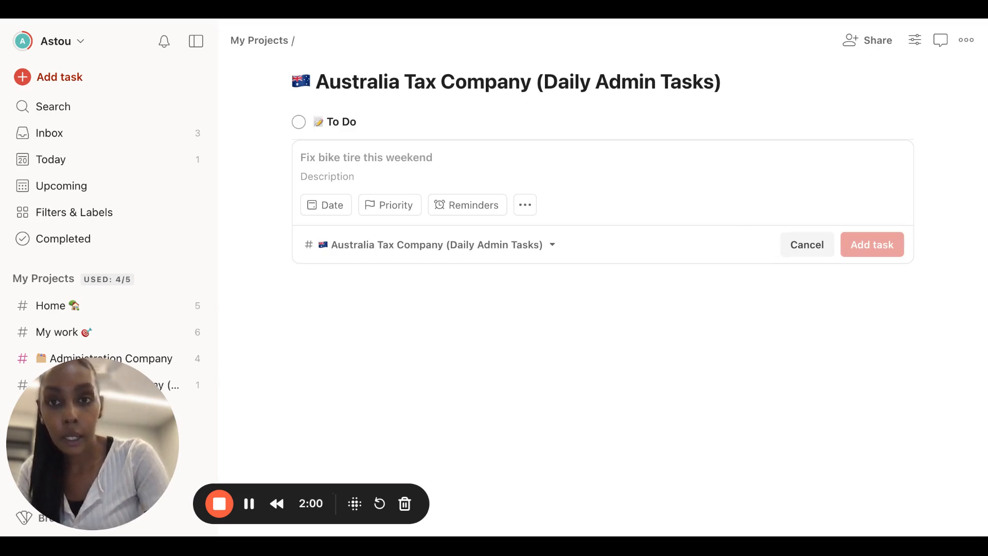
pyautogui.click(366, 158)
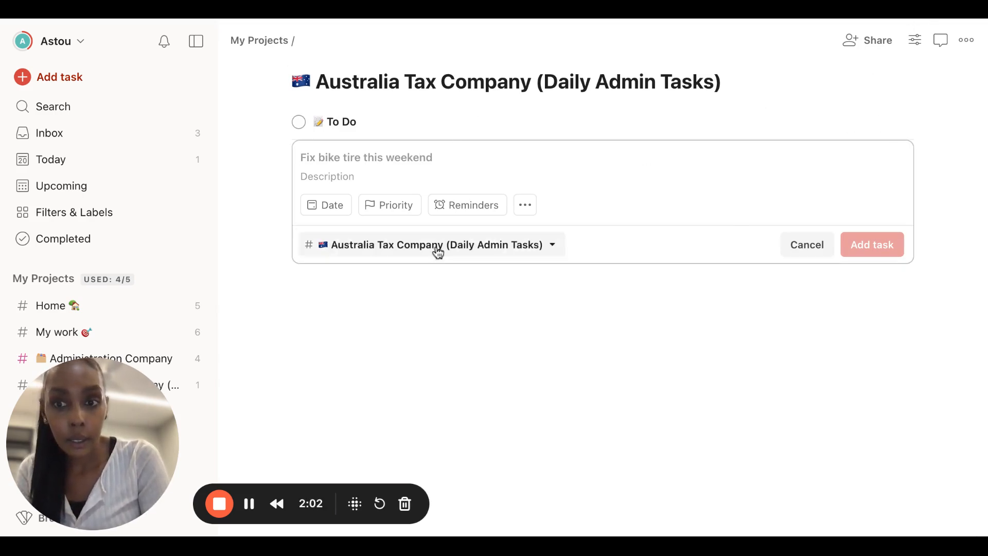
# Step: Switch the Australia Tax Company project to the Board view and add a section named "⏳ In Progress"
pyautogui.click(912, 46)
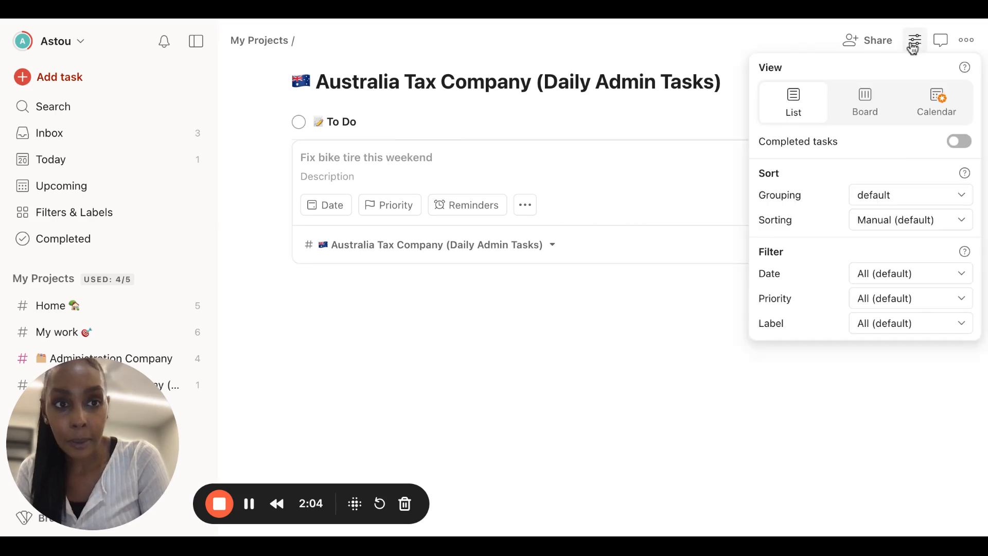
pyautogui.click(867, 98)
pyautogui.click(619, 220)
pyautogui.click(552, 128)
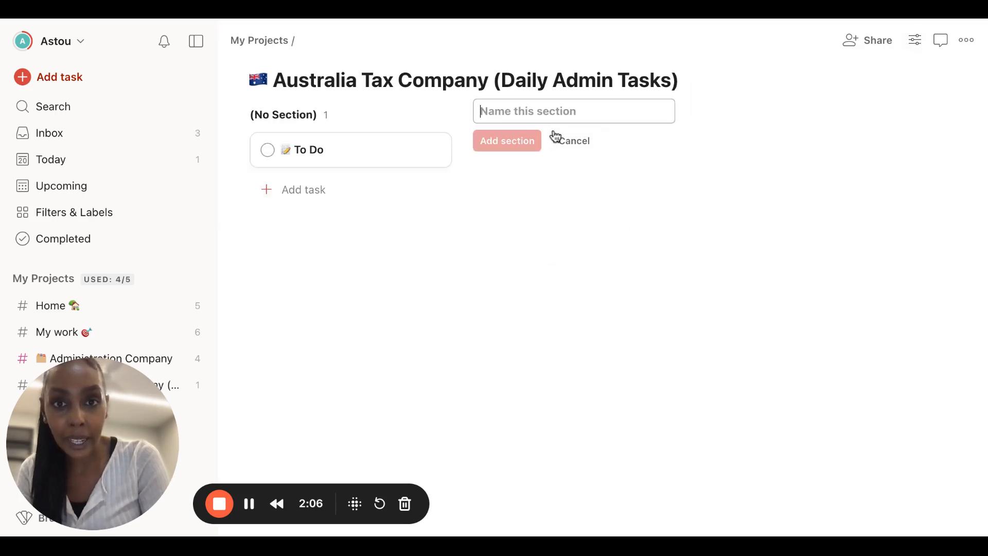
pyautogui.write('⏳ In Progress')
pyautogui.press('Return')
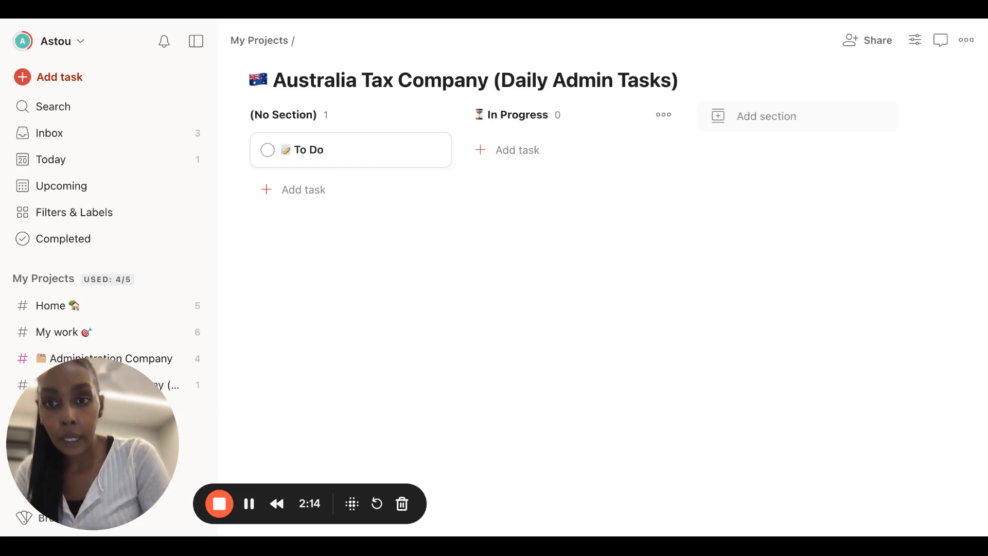
# Step: Add the sections "📩 Awaiting Client Response" and "✅🔍 Review & Compliance Check" after In Progress
pyautogui.click(750, 122)
pyautogui.write('📩 Awaiting Client Response')
pyautogui.press('Return')
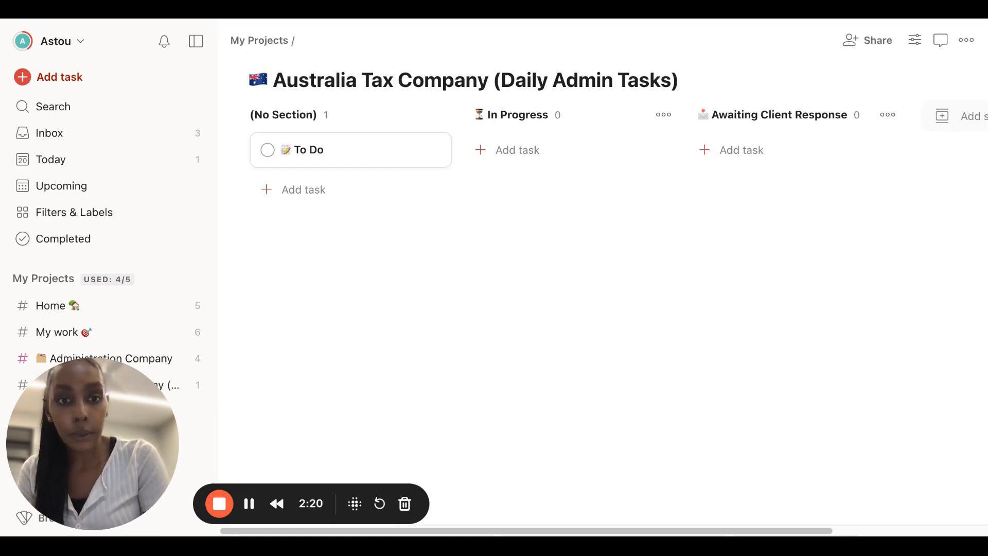
pyautogui.click(968, 124)
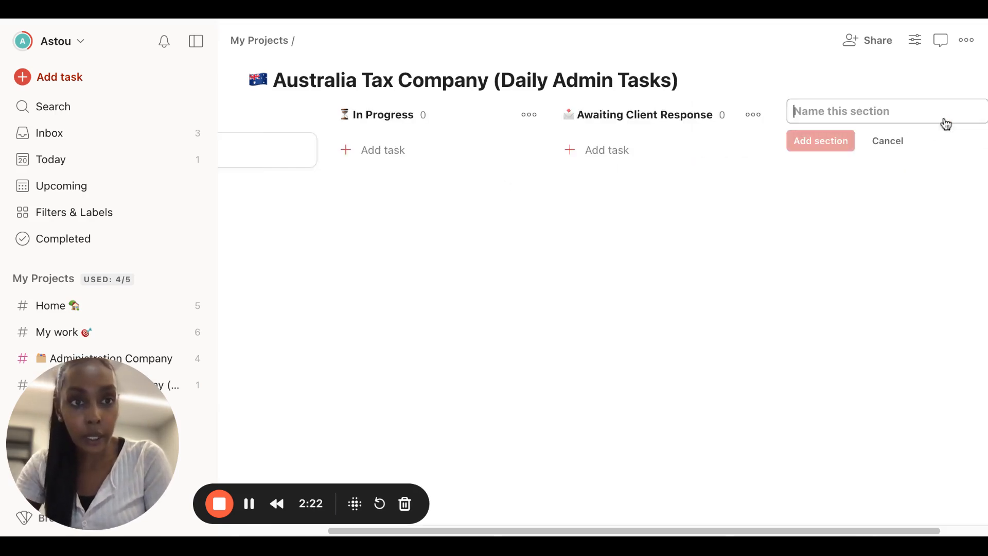
pyautogui.write('✅🔍 Review & Compliance Check')
pyautogui.press('Return')
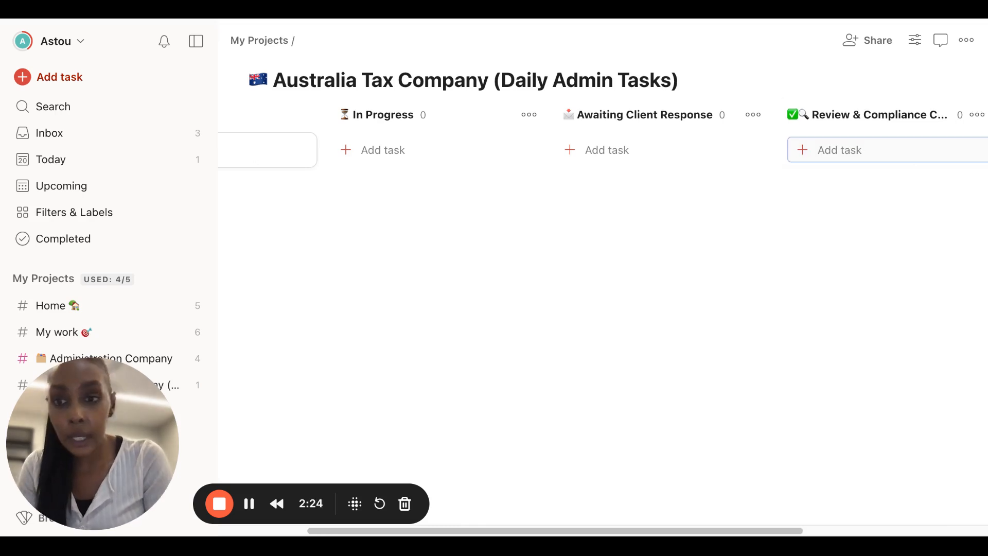
# Step: Add the sections "📄🚀 Ready for Submission" and "🎉 Completed" at the end of the board
pyautogui.hscroll(2, 900, 189)
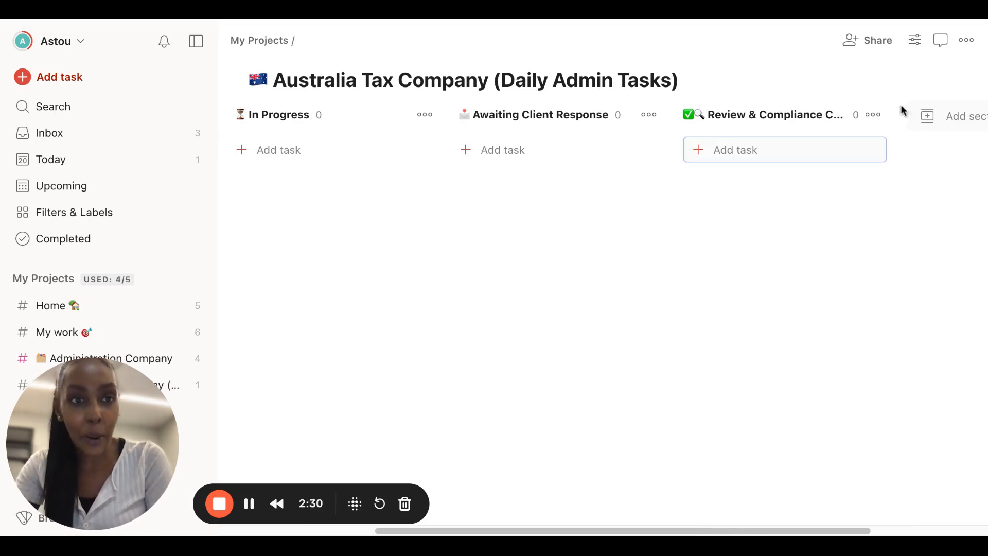
pyautogui.click(926, 118)
pyautogui.write('📄🚀 Ready for Submission')
pyautogui.press('Return')
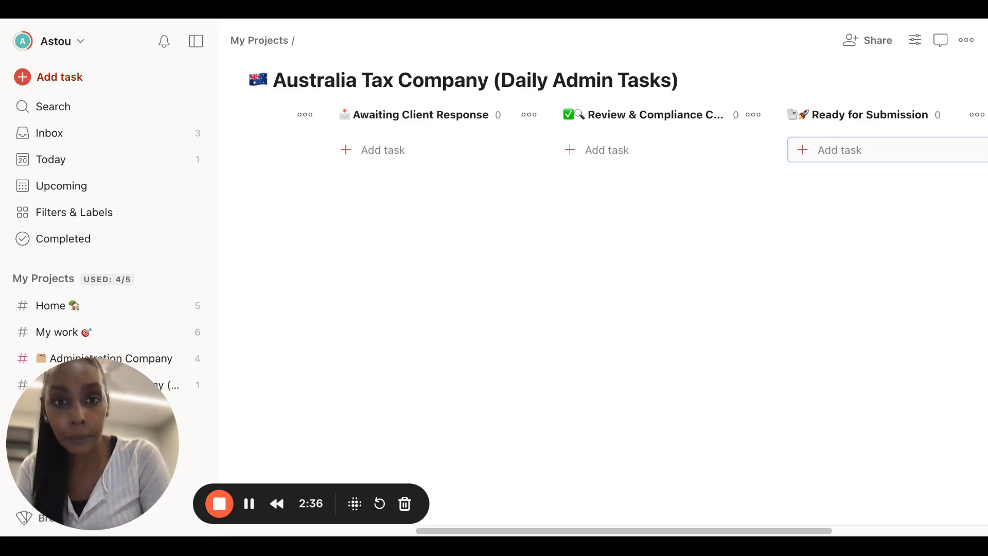
pyautogui.hscroll(5, 851, 147)
pyautogui.click(808, 123)
pyautogui.write('🎉 Completed')
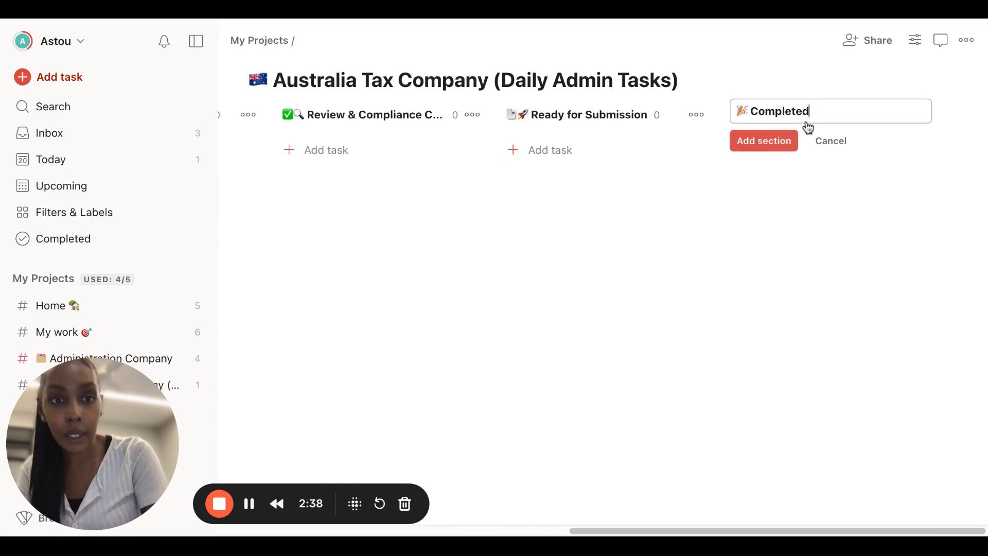
pyautogui.press('Return')
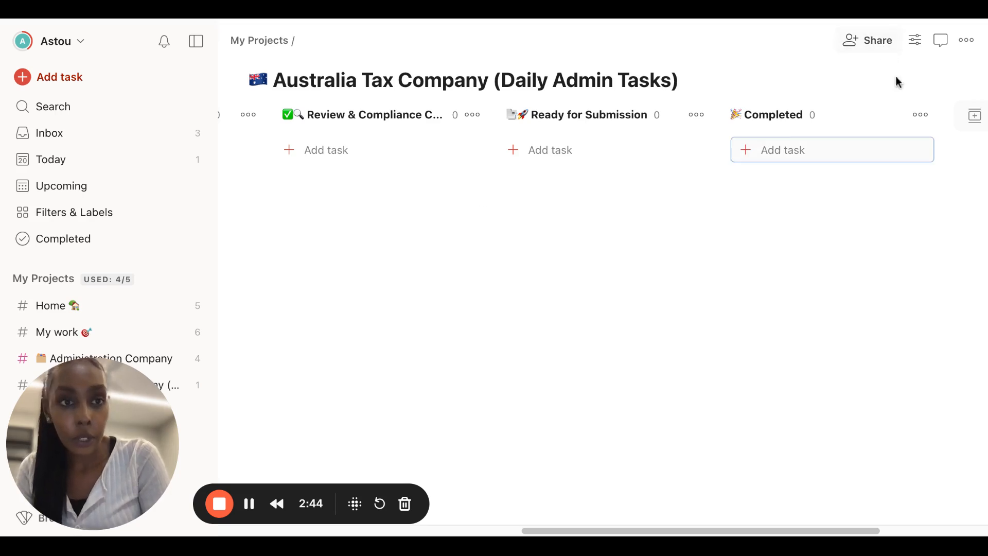
# Step: Add a section named "🛑 On Hold" and move it ahead of In Progress, toward the start of the board
pyautogui.click(972, 115)
pyautogui.write('🛑 On Hold')
pyautogui.press('Return')
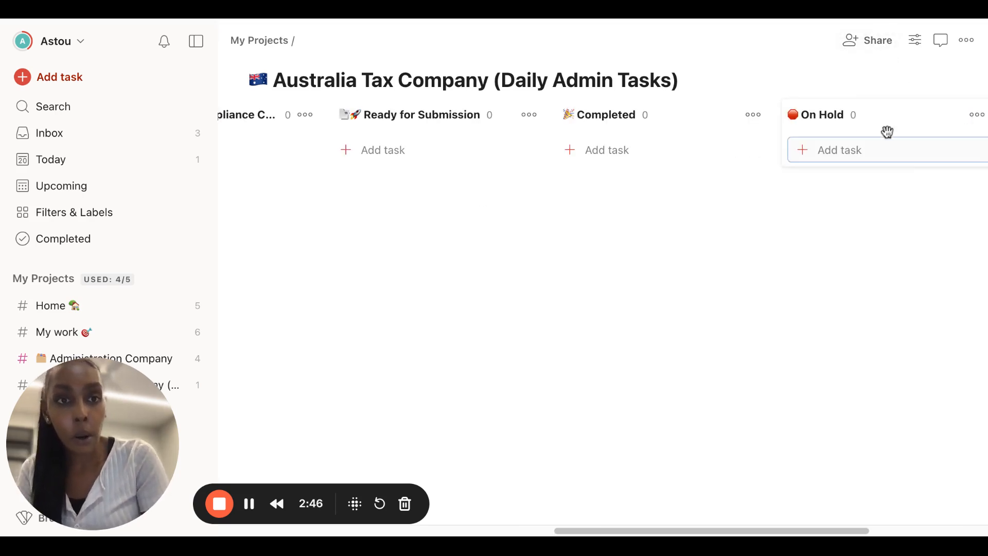
pyautogui.moveTo(911, 126); pyautogui.dragTo(377, 141)
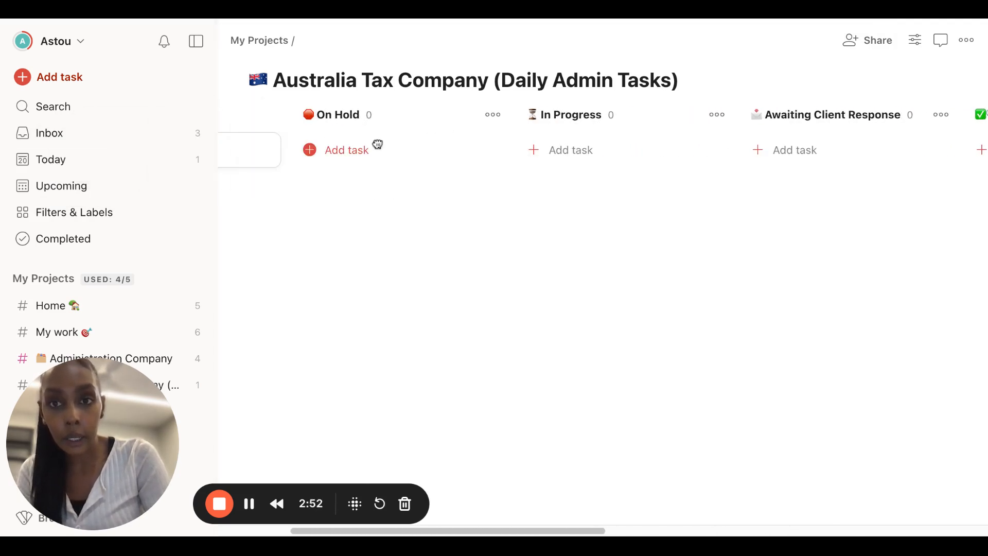
pyautogui.hscroll(-3, 327, 158)
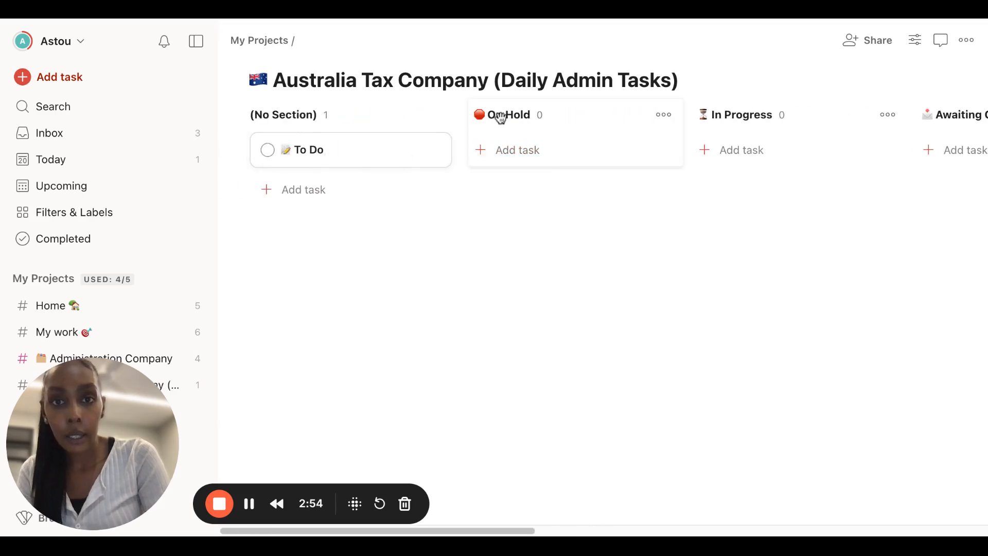
pyautogui.moveTo(503, 121); pyautogui.dragTo(447, 159)
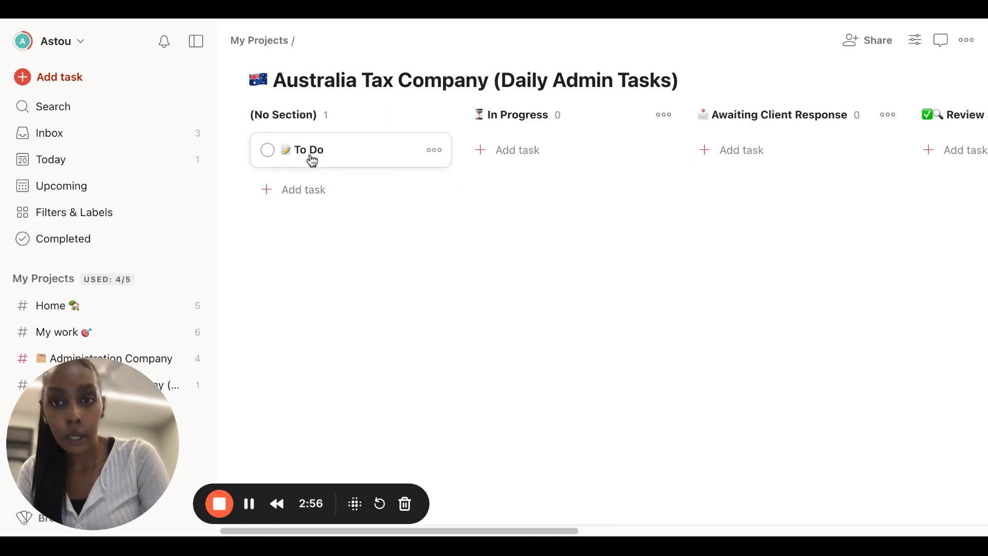
pyautogui.moveTo(310, 159)
pyautogui.mouseDown()
pyautogui.moveTo(310, 111)
pyautogui.moveTo(320, 173)
pyautogui.mouseUp()
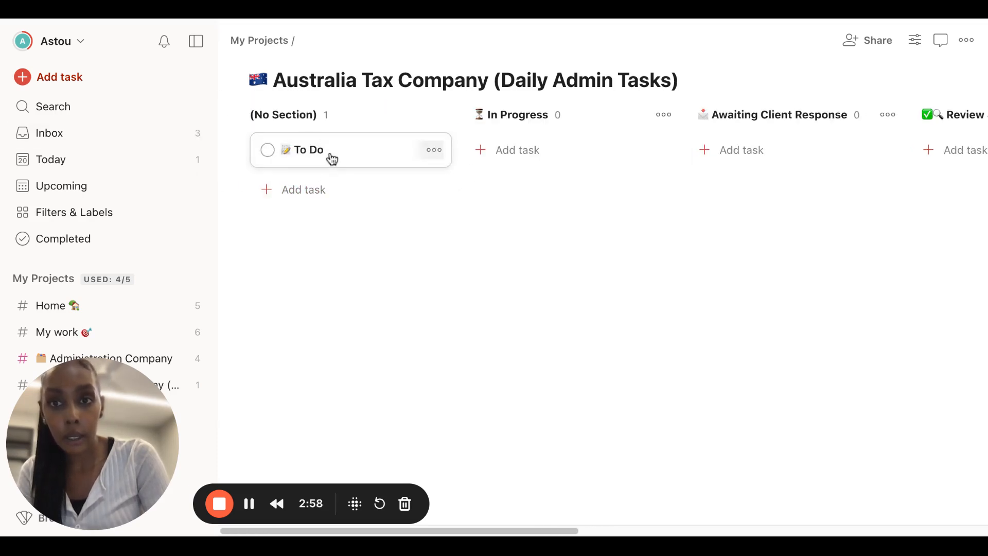
pyautogui.click(331, 159)
pyautogui.moveTo(304, 132); pyautogui.dragTo(138, 128)
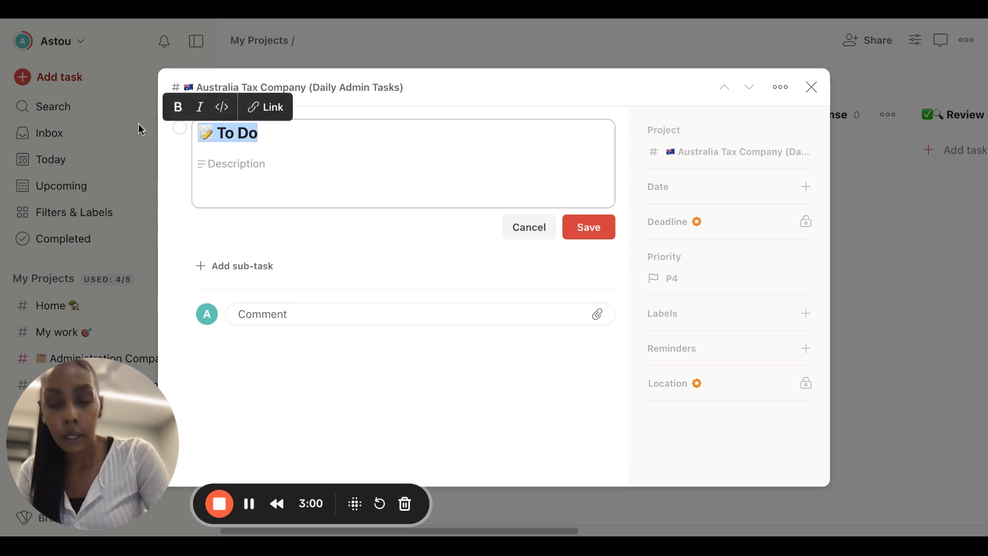
pyautogui.click(526, 232)
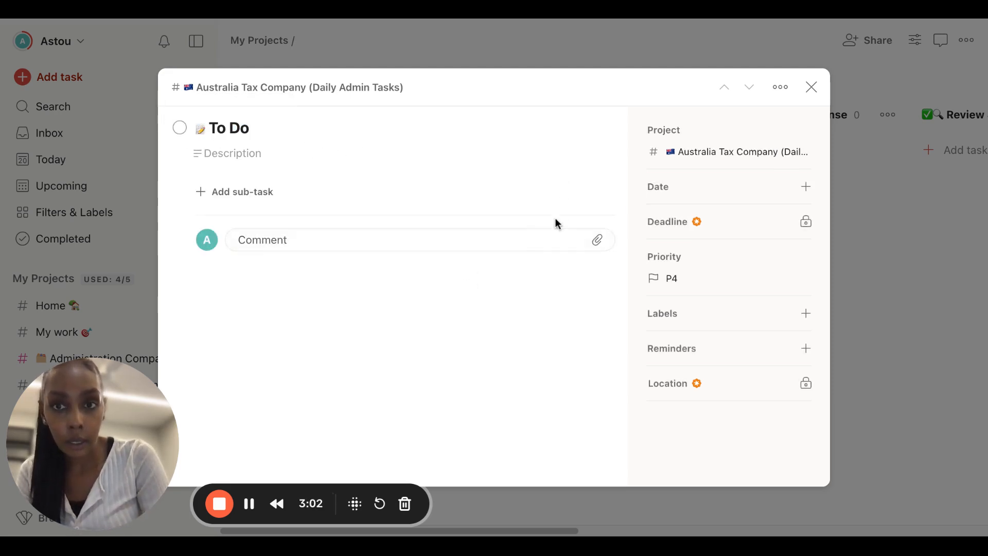
# Step: Close the task details and delete the "📝 To Do" task that was created outside any section
pyautogui.click(810, 87)
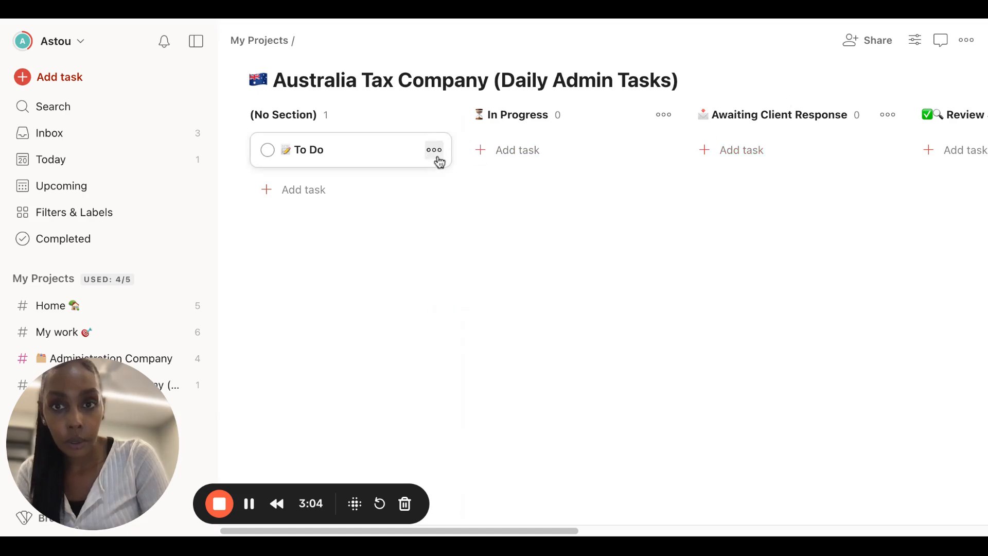
pyautogui.click(437, 160)
pyautogui.click(436, 150)
pyautogui.click(812, 87)
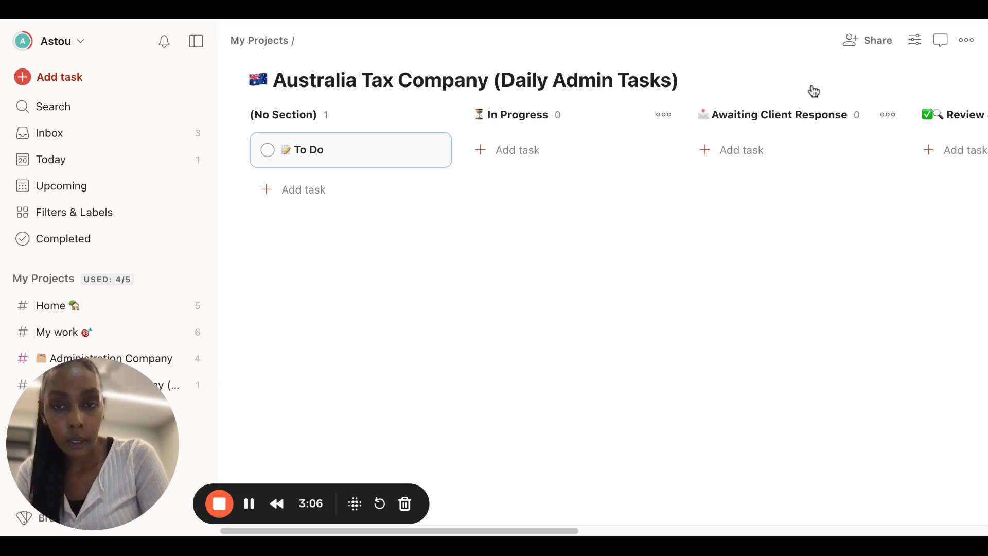
pyautogui.click(436, 154)
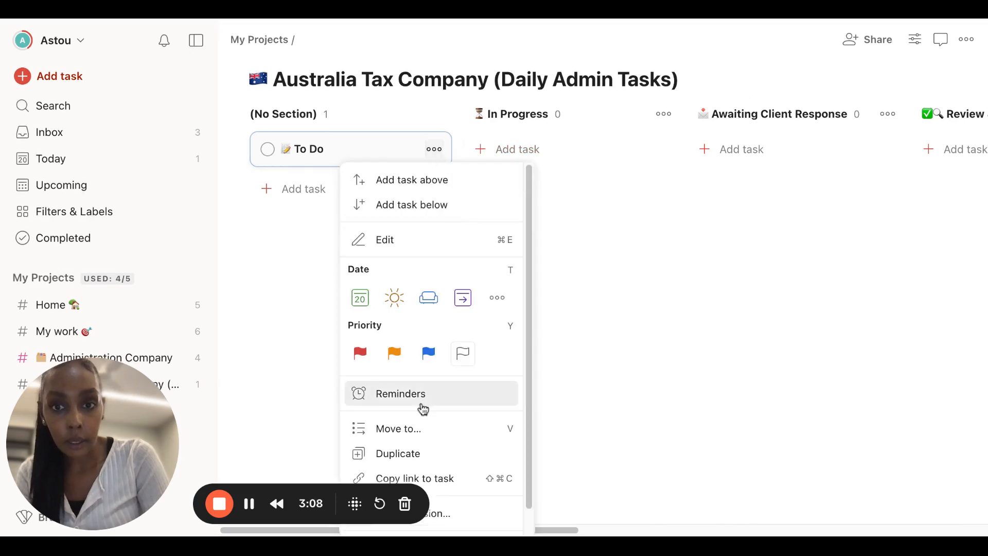
pyautogui.scroll(-1, 422, 422)
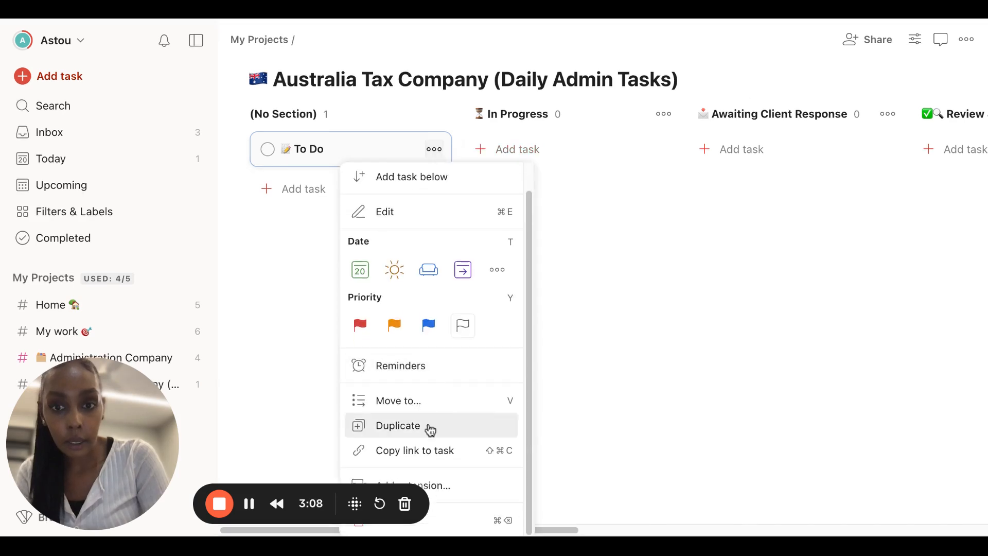
pyautogui.click(476, 523)
pyautogui.click(630, 170)
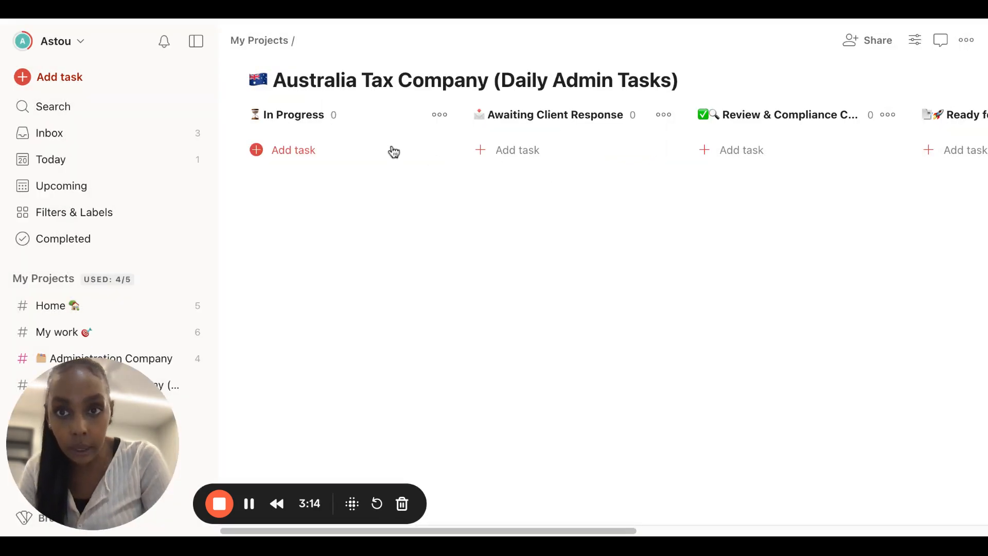
# Step: Add a section named "📝 To Do'" and move it to the start of the board, before In Progress
pyautogui.hscroll(12, 289, 115)
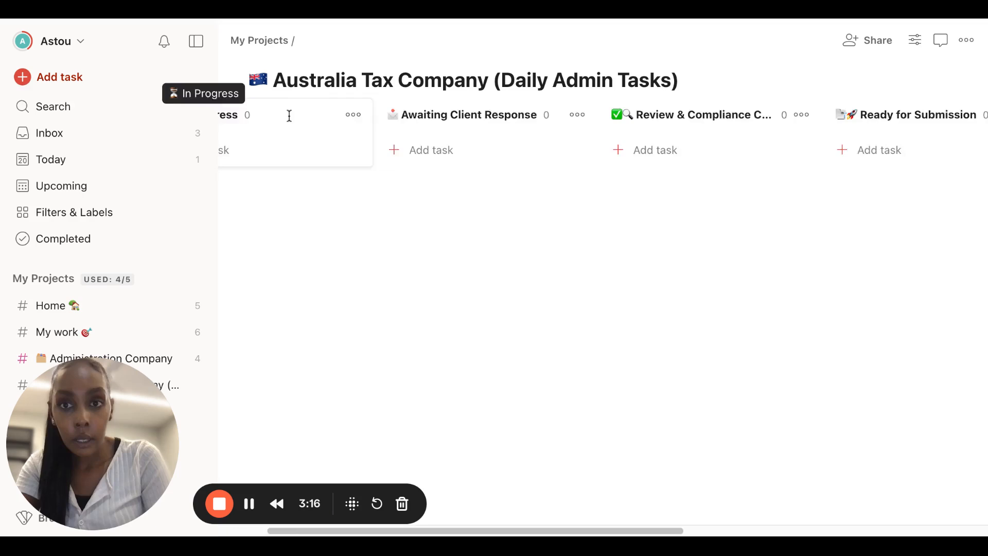
pyautogui.click(819, 125)
pyautogui.write("📝 To Do'")
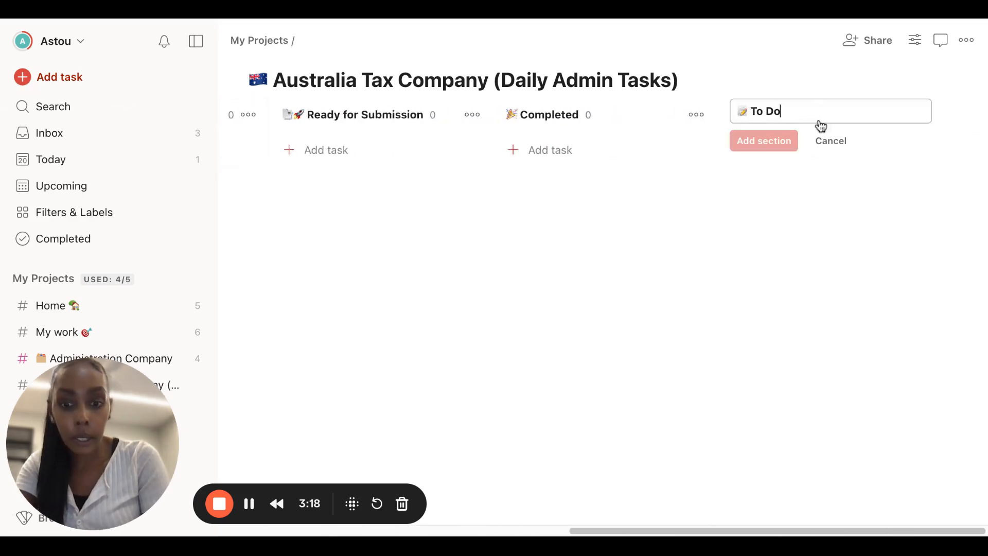
pyautogui.press('Return')
pyautogui.moveTo(798, 114); pyautogui.dragTo(337, 123)
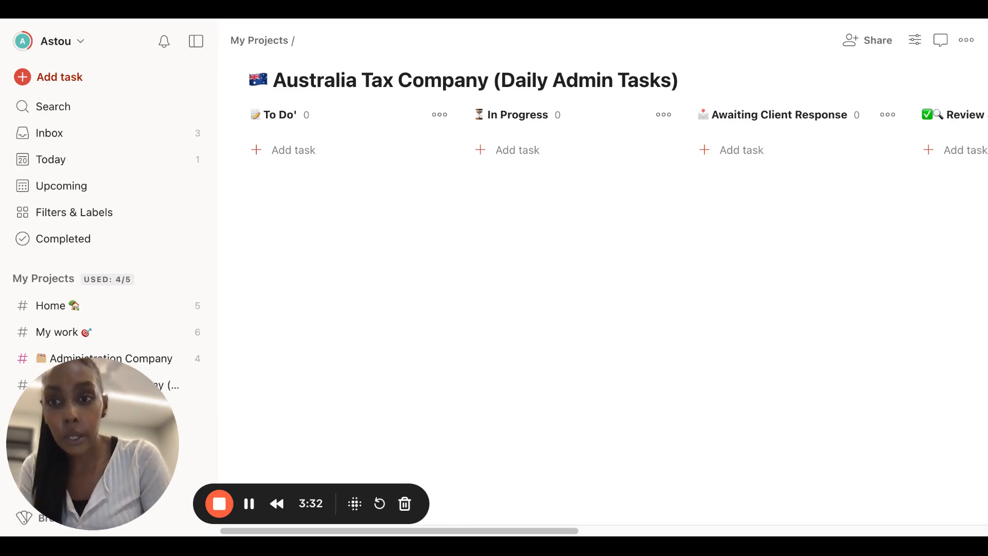
# Step: Add the tasks "Onboard new client (collect ID, TFN, ABN, signed engagement letter)" and "Follow up with clients for missing documents" to To Do
pyautogui.click(313, 165)
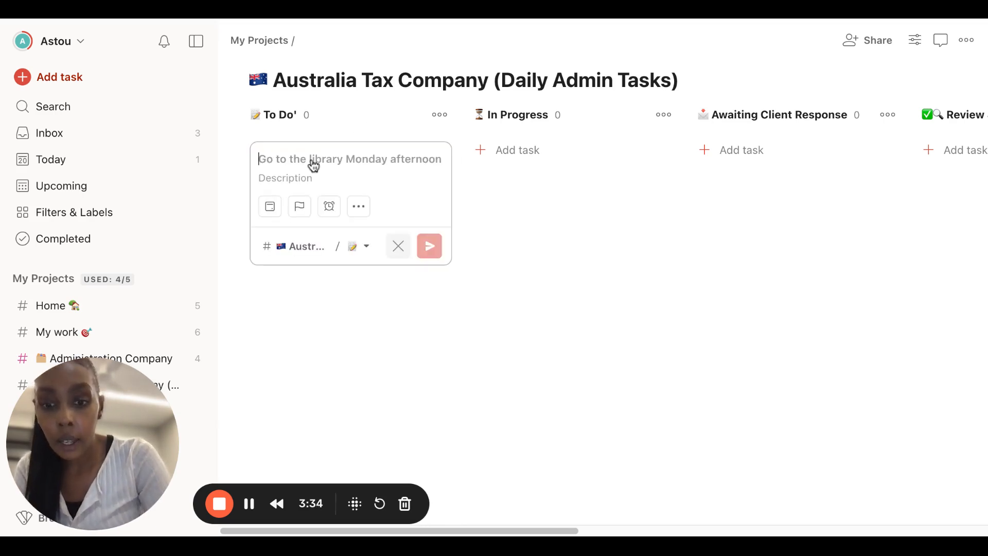
pyautogui.hotkey('ctrl', 'v')
pyautogui.click(635, 172)
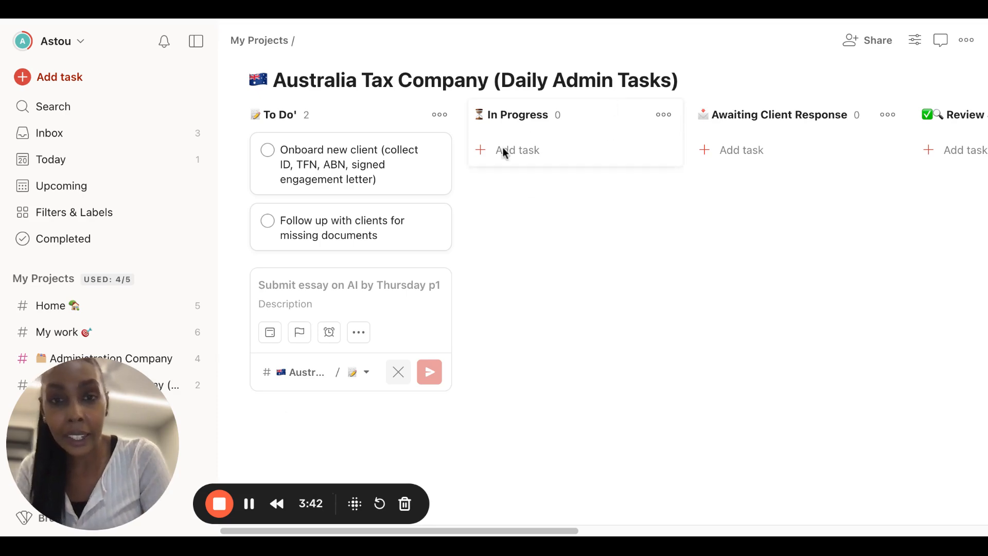
# Step: Add the tasks "Schedule appointments for tax consultations" and "Update client records in the CRM system" to the In Progress section
pyautogui.click(531, 152)
pyautogui.press('super+v')
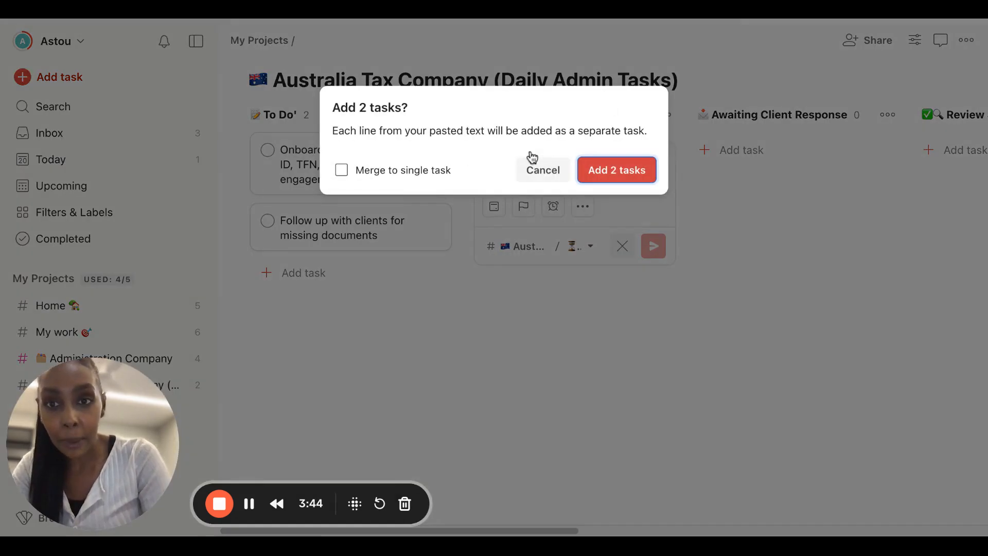
pyautogui.click(624, 167)
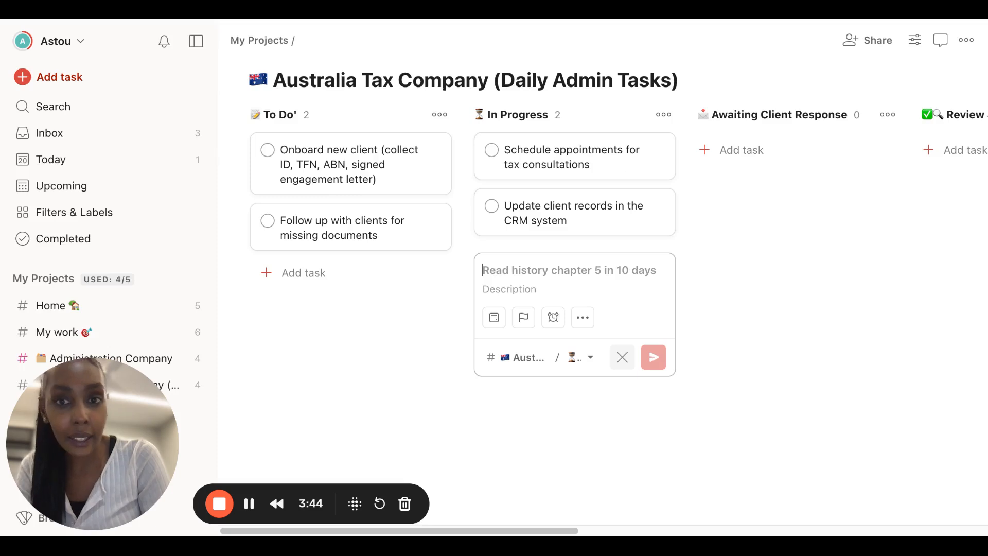
pyautogui.click(624, 165)
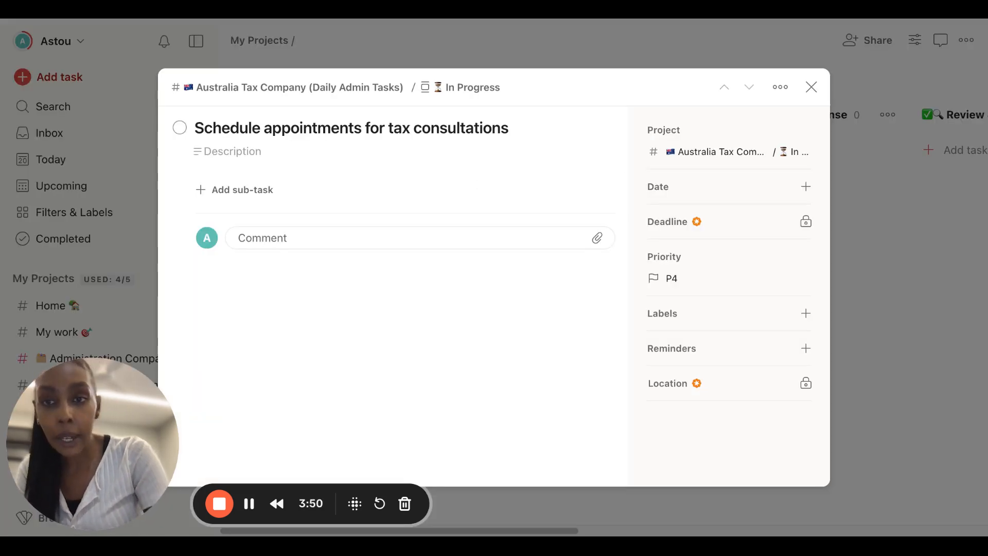
pyautogui.click(332, 63)
# Step: Add the tasks "Organize and archive previous financial year documents" and "Prepare draft invoices for tax services" to Awaiting Client Response
pyautogui.click(762, 158)
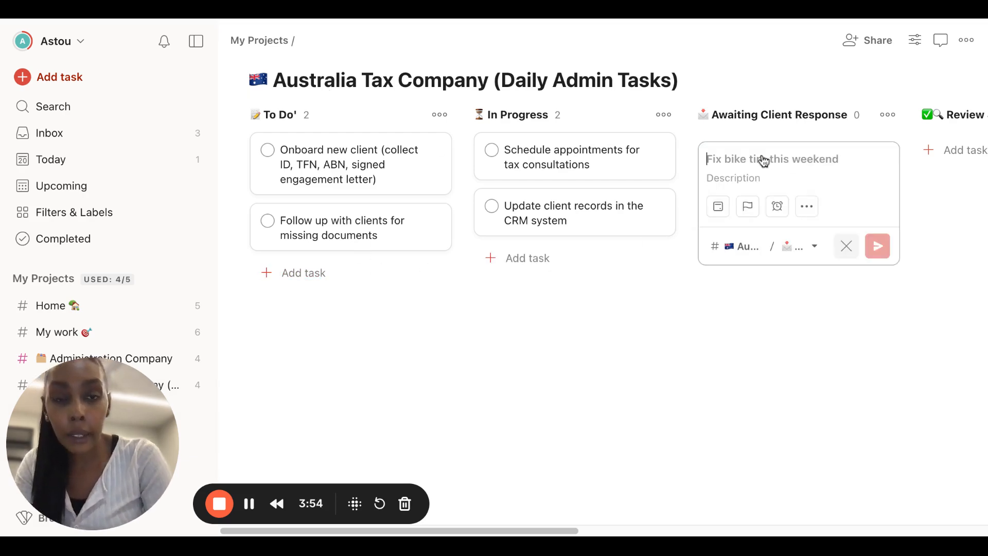
pyautogui.hotkey('ctrl', 'v')
pyautogui.click(622, 174)
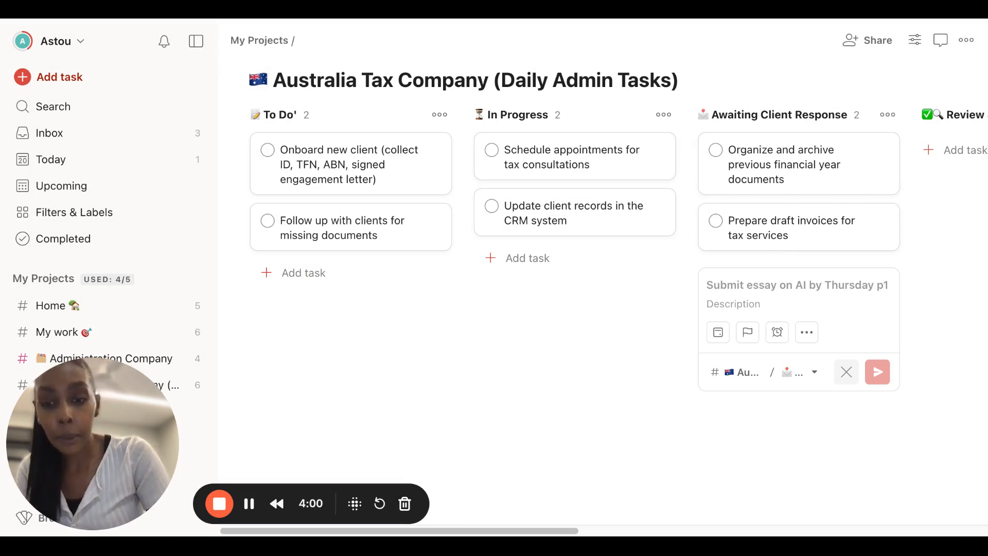
# Step: Add "Cross-check BAS reports for GST accuracy before submission" and the "Ensure all documents meet ATO compliance requirements" task to Review & Compliance Check
pyautogui.hscroll(5, 811, 202)
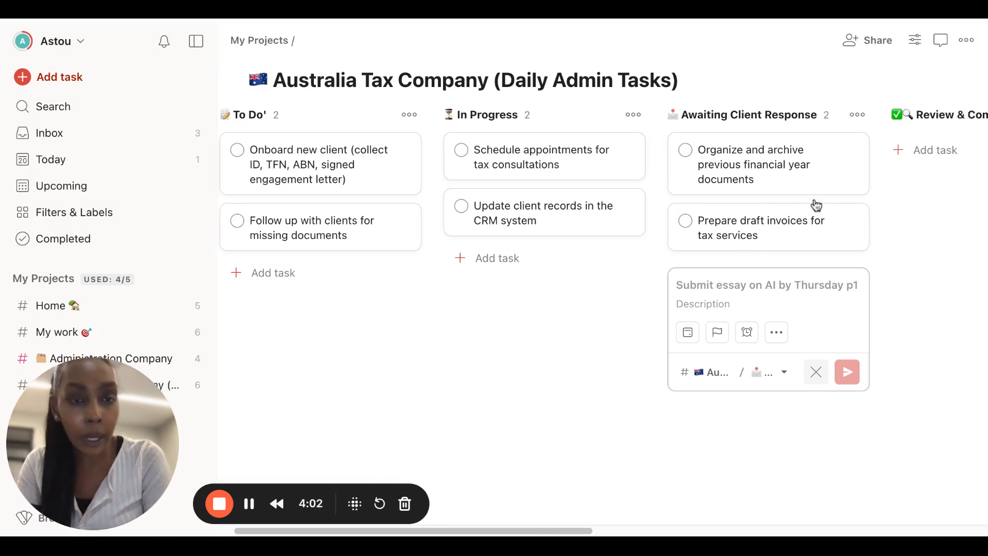
pyautogui.click(684, 150)
pyautogui.press('super+v')
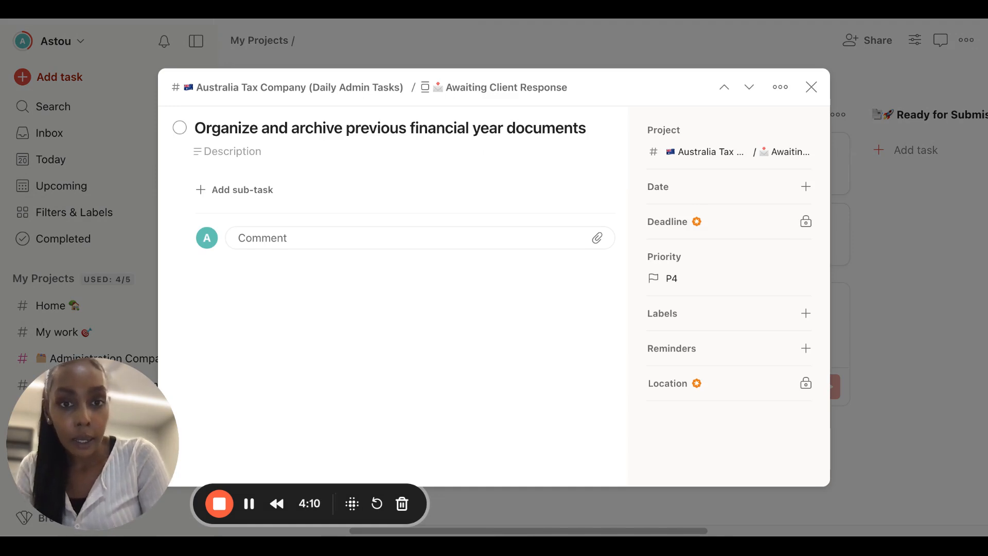
pyautogui.click(368, 59)
# Step: Add "Client requested an extension for tax lodgment due to missing documents" and "ATO audit request under review, waiting for further instructions" to Ready for Submission
pyautogui.hscroll(8, 717, 288)
pyautogui.click(572, 160)
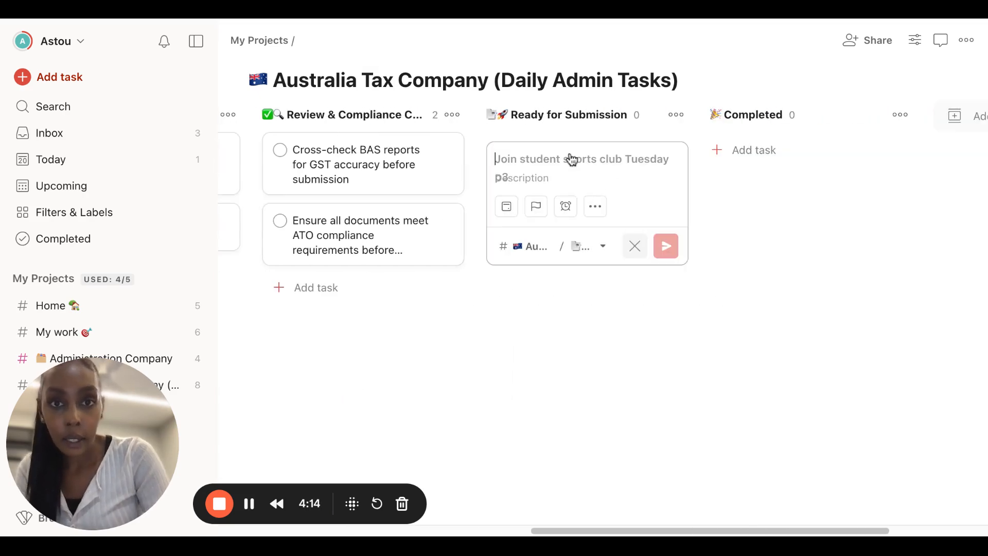
pyautogui.write('Client requested an extension for tax lodgment due to missing documents ATO audit request under review, waiting for further instructions')
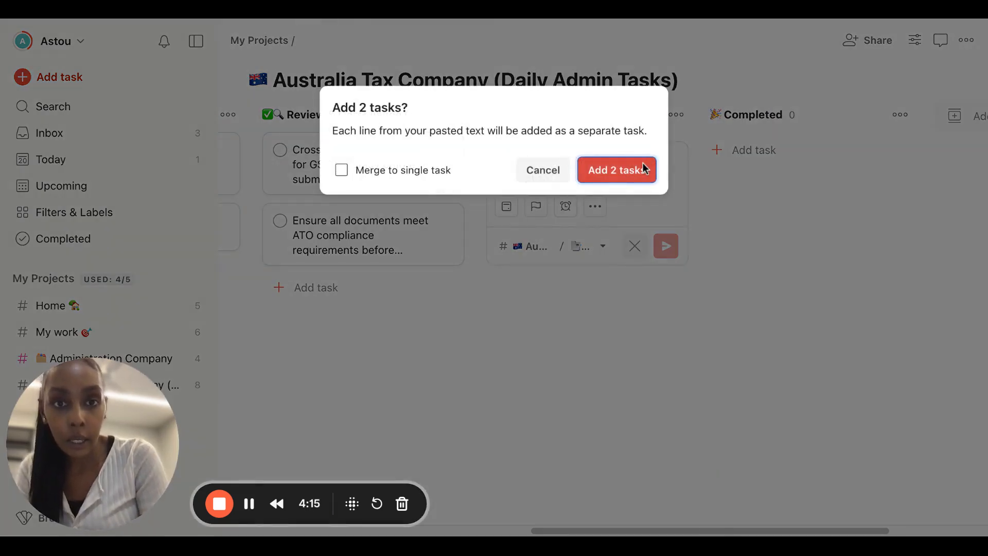
pyautogui.click(641, 168)
# Step: Add "Tax return successfully lodged, confirmation email sent to client" and "BAS submitted before the deadline, receipt saved in records" to Completed
pyautogui.hscroll(3, 850, 240)
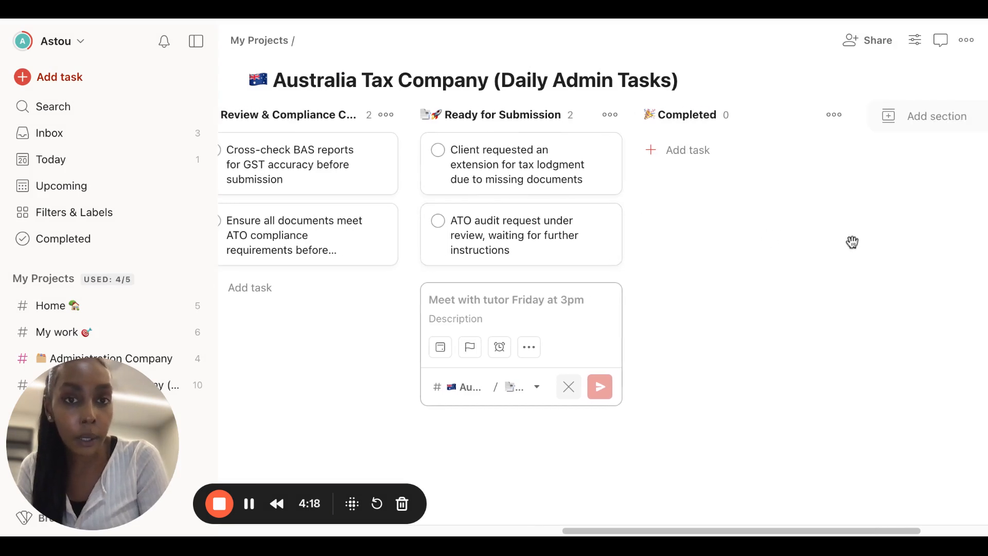
pyautogui.press('super+Tab')
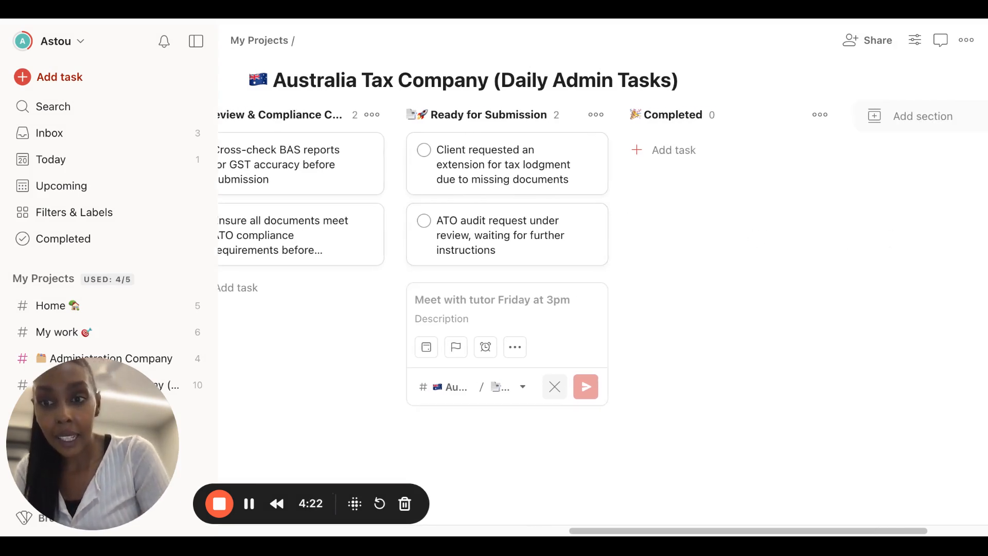
pyautogui.press('super+Tab')
pyautogui.click(697, 152)
pyautogui.press('super+v')
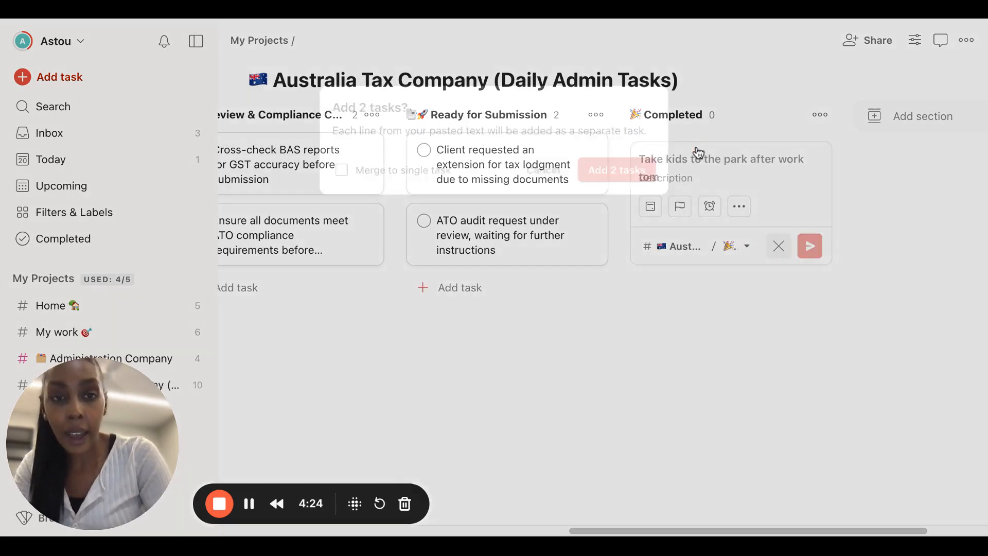
pyautogui.click(616, 160)
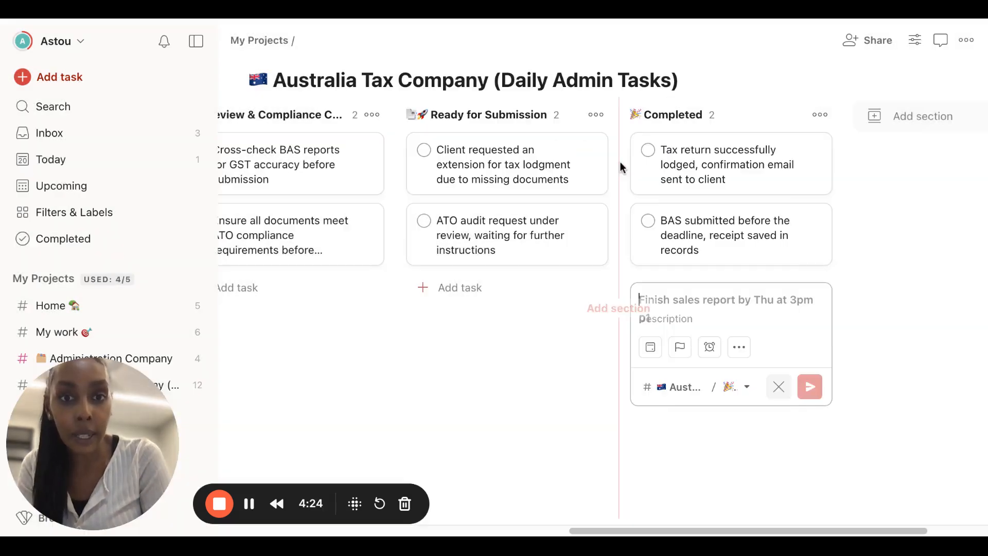
pyautogui.click(622, 166)
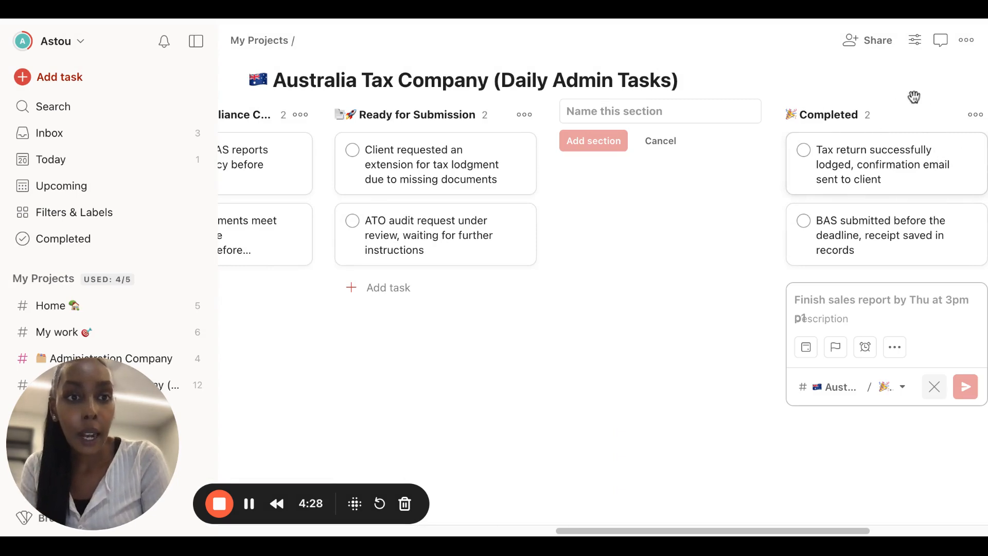
pyautogui.moveTo(891, 111)
pyautogui.mouseDown()
pyautogui.moveTo(828, 112)
pyautogui.moveTo(875, 113)
pyautogui.mouseUp()
pyautogui.click(659, 141)
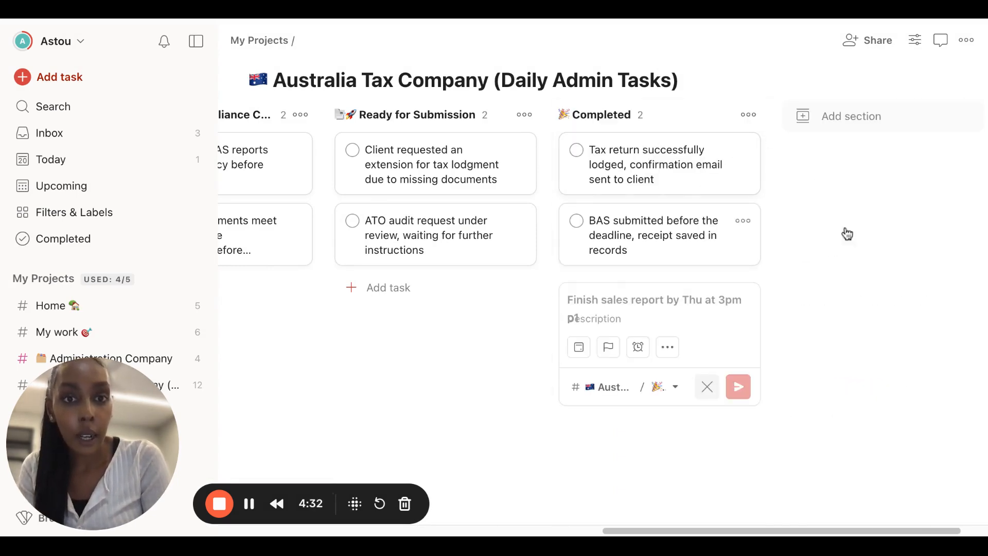
# Step: Add a section named "🛑 On Hold" and move it to the start of the board, before To Do
pyautogui.hscroll(-10, 379, 286)
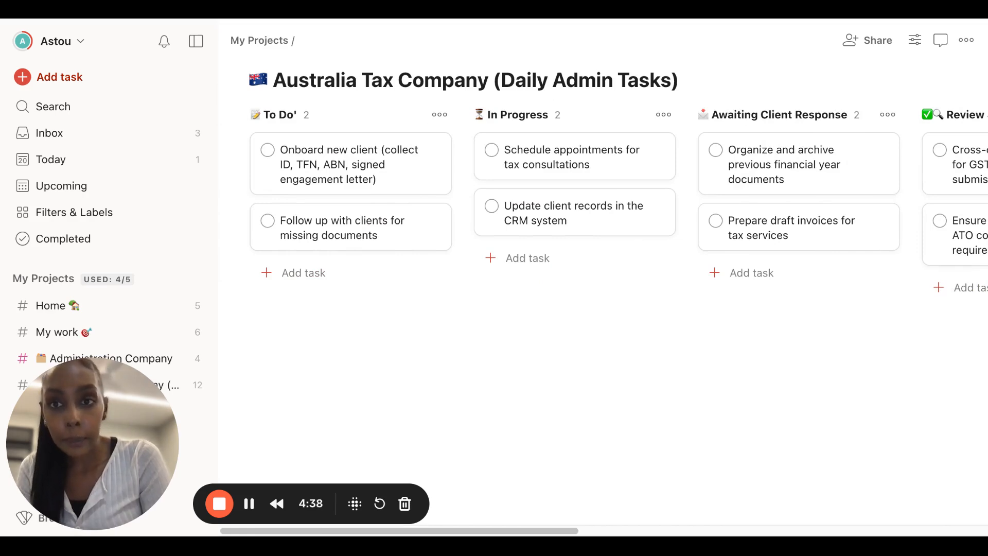
pyautogui.hscroll(10, 481, 184)
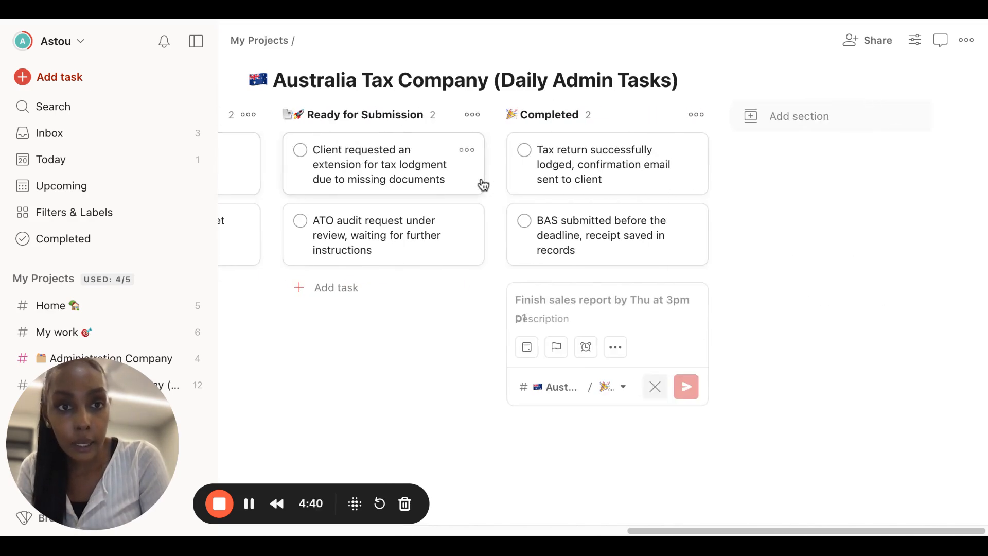
pyautogui.hscroll(-10, 482, 184)
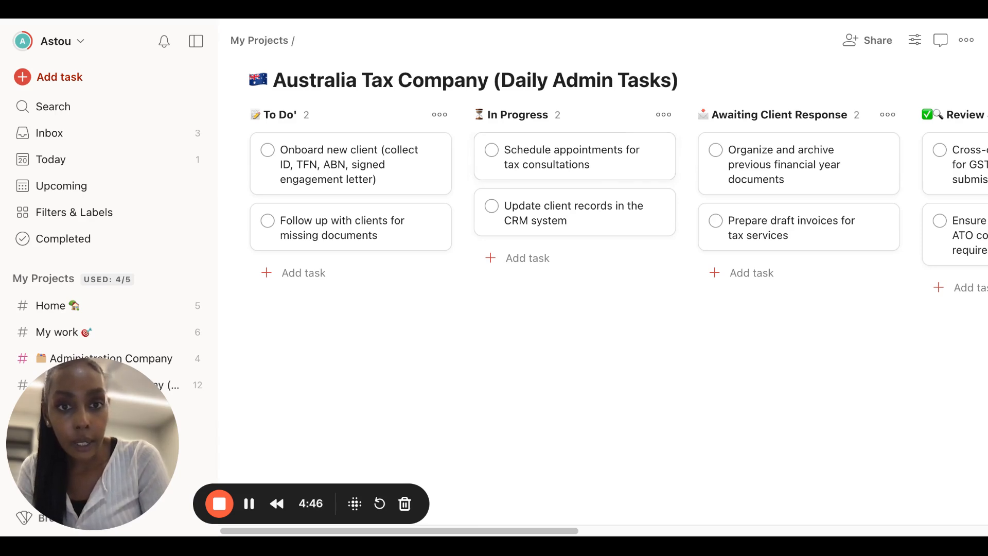
pyautogui.hscroll(10, 729, 285)
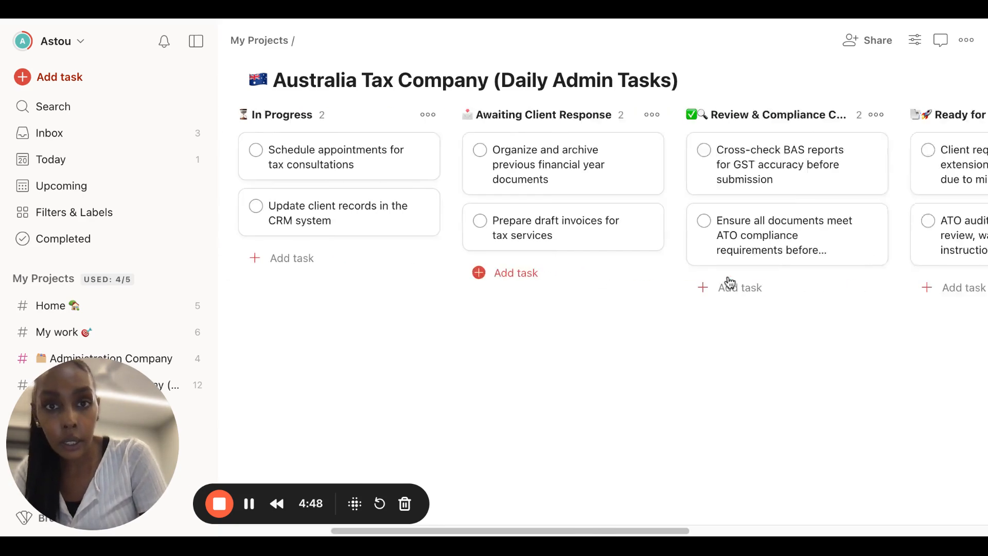
pyautogui.click(785, 126)
pyautogui.write('🔴 On Hold')
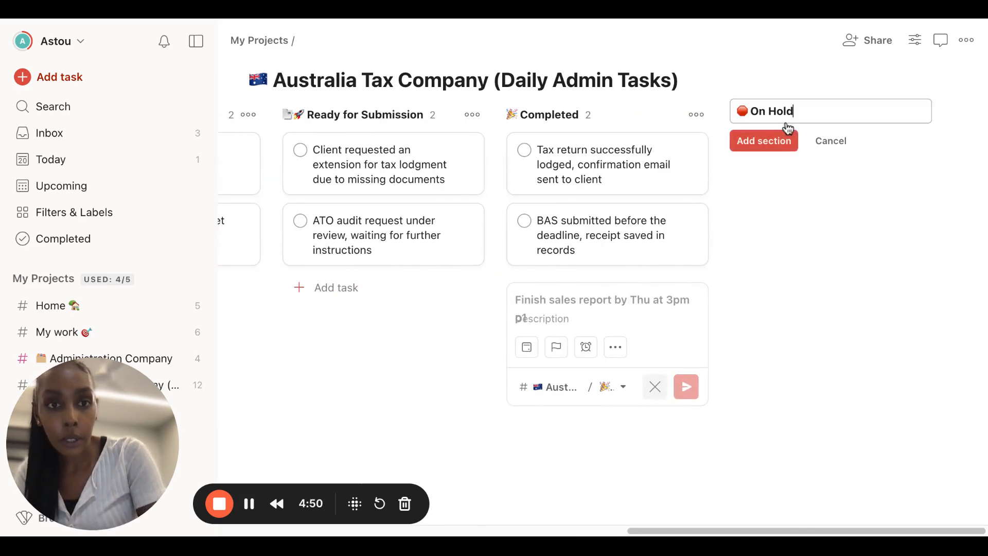
pyautogui.press('Return')
pyautogui.moveTo(864, 120); pyautogui.dragTo(370, 134)
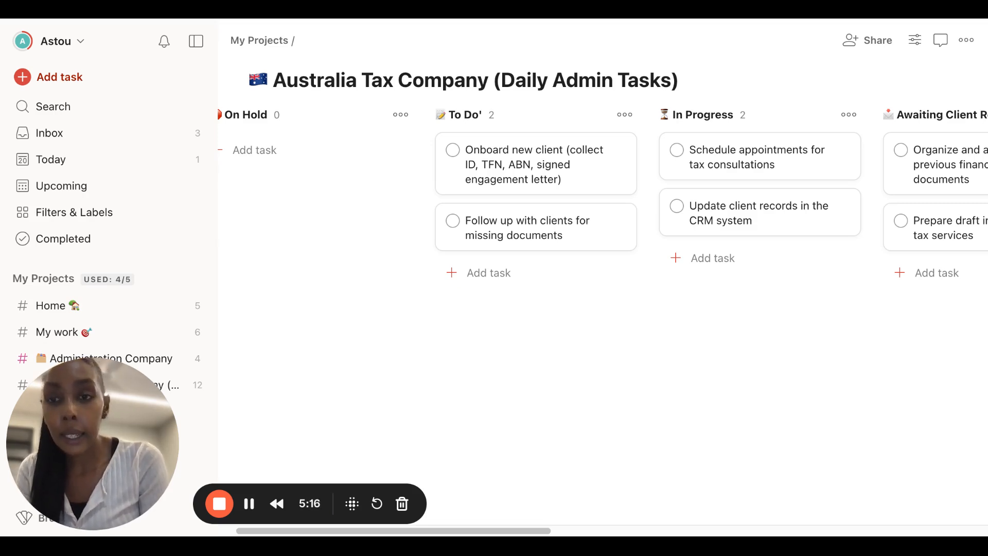
# Step: Add a task named "Check Inventory" to the On Hold section of the Australia Tax Company board
pyautogui.hscroll(4, 520, 249)
pyautogui.hscroll(-5, 549, 249)
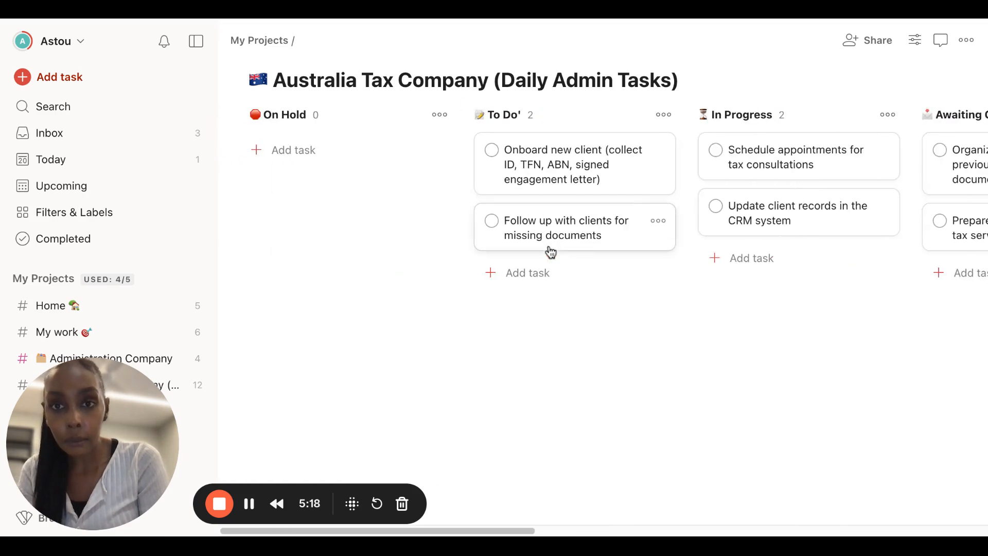
pyautogui.click(319, 152)
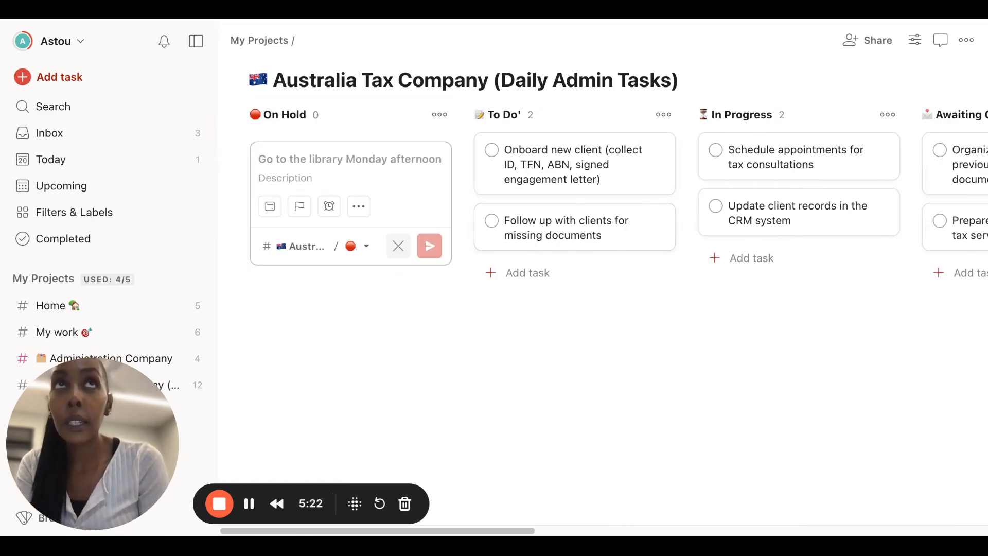
pyautogui.write('check')
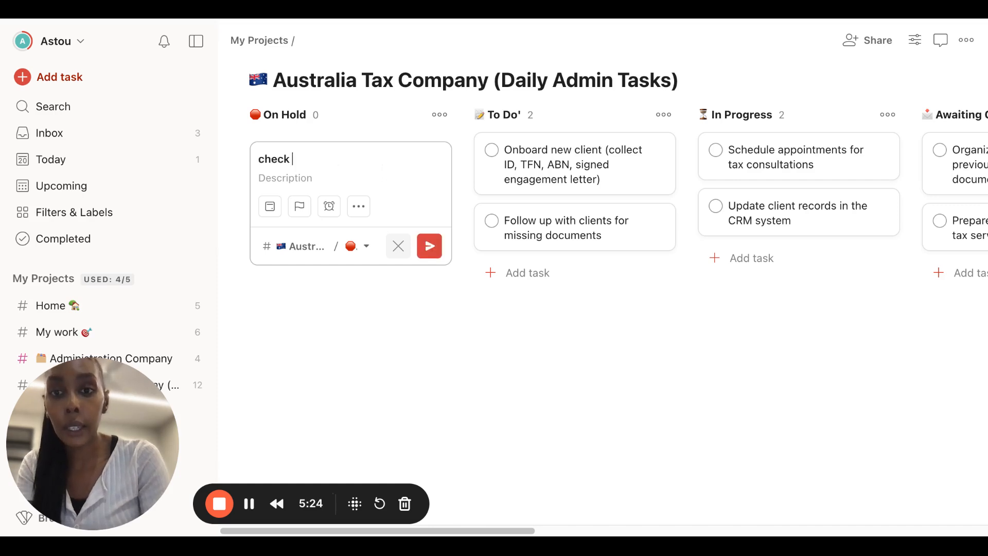
pyautogui.press('BackSpace')
pyautogui.press('BackSpace')
pyautogui.press('BackSpace')
pyautogui.press('BackSpace')
pyautogui.press('BackSpace')
pyautogui.press('BackSpace')
pyautogui.write('C')
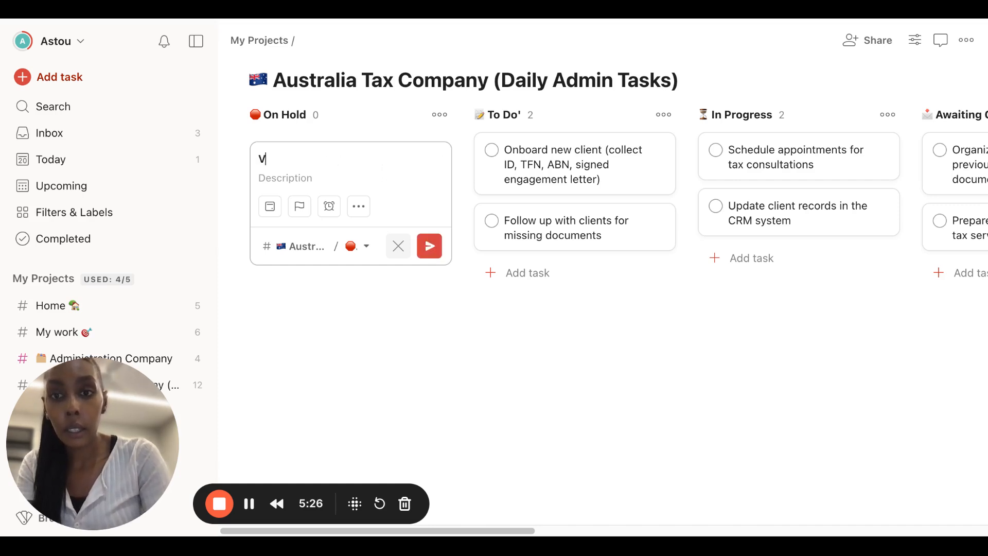
pyautogui.write('heck In')
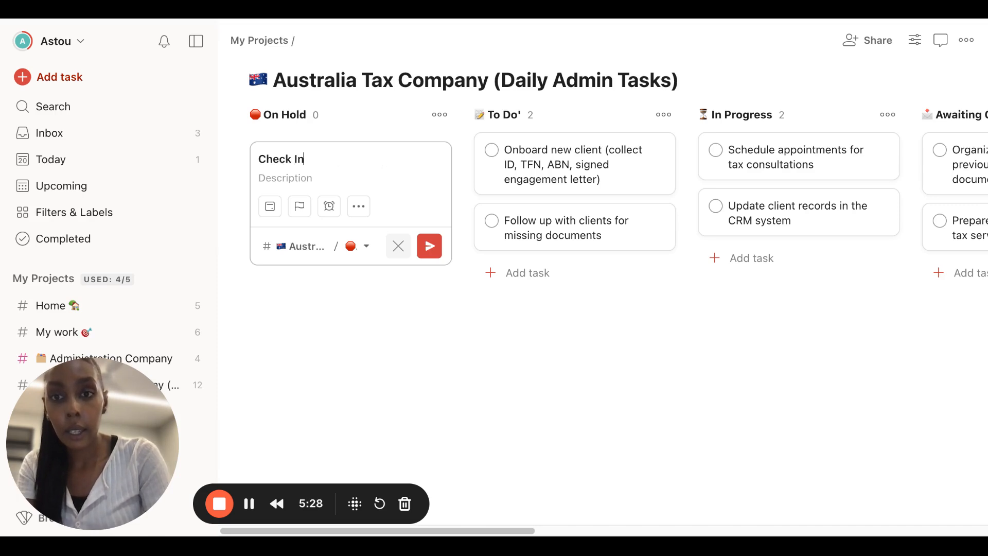
pyautogui.write('ventory')
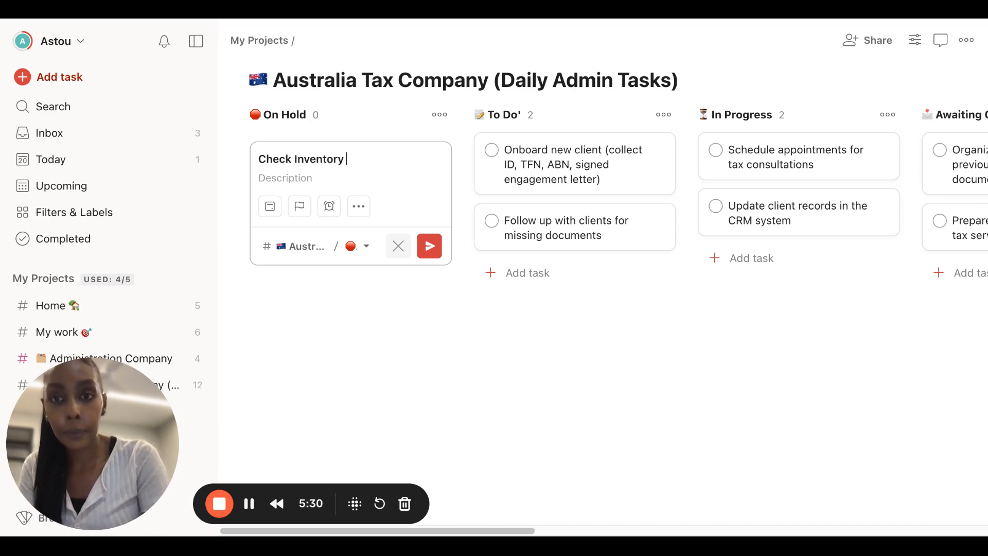
pyautogui.press('Return')
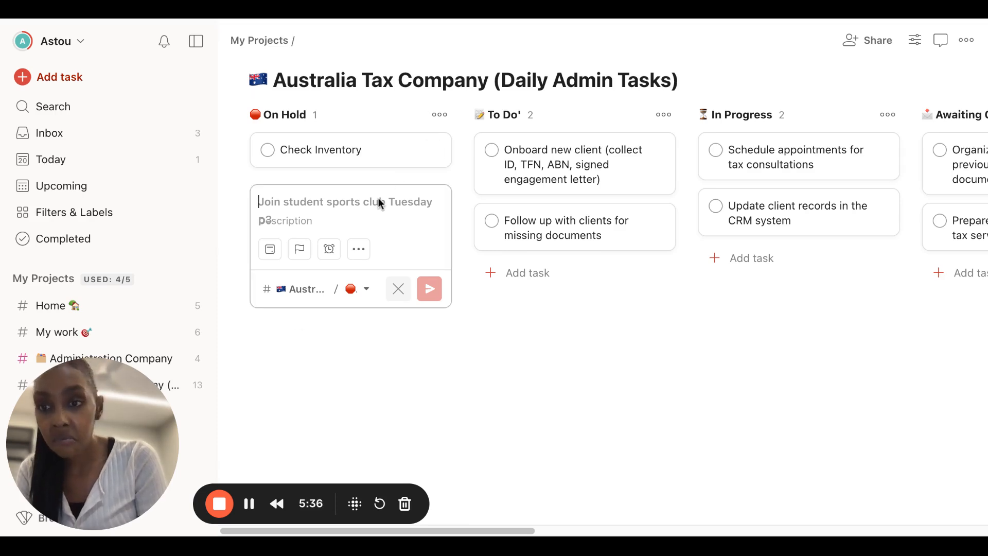
# Step: Delete the "Check Inventory" task from the On Hold section
pyautogui.click(434, 149)
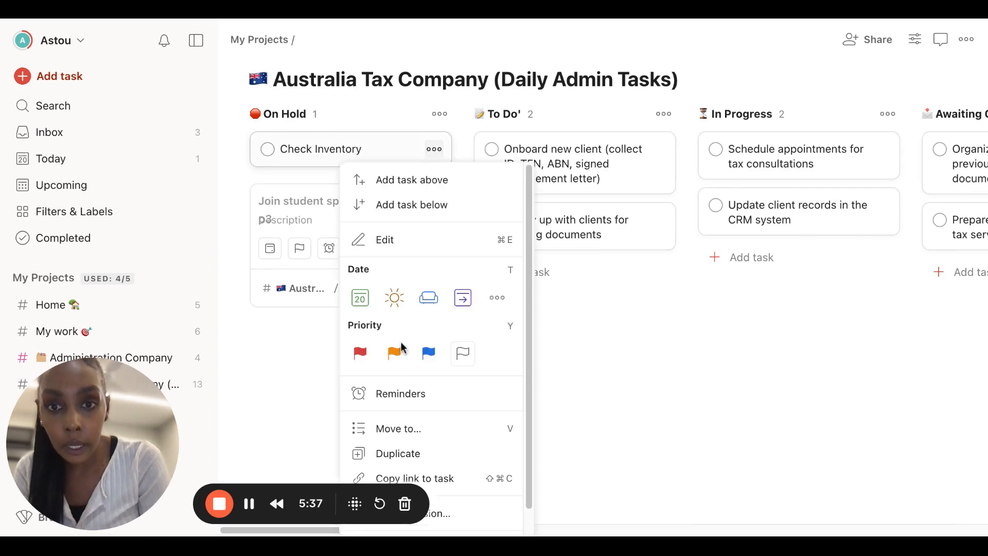
pyautogui.scroll(-1, 427, 453)
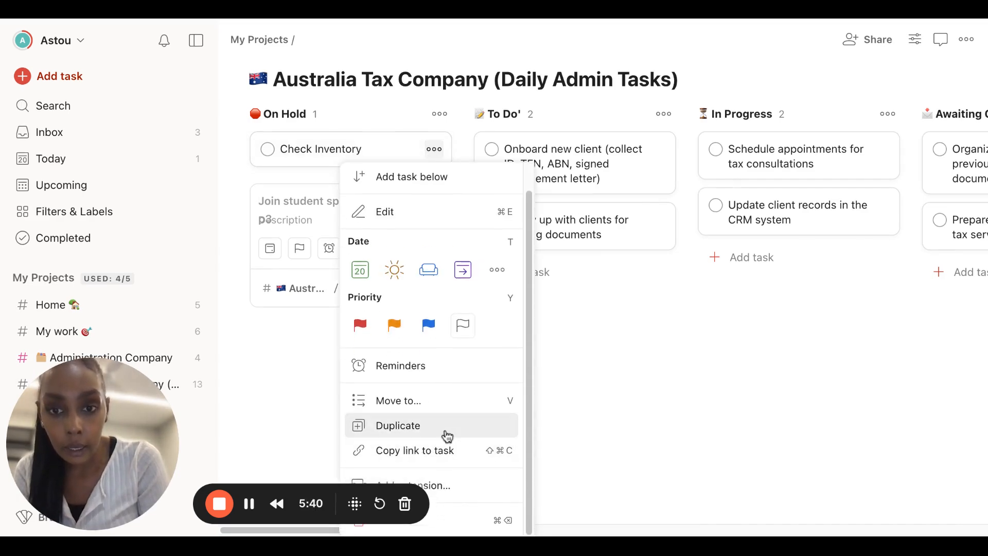
pyautogui.click(462, 524)
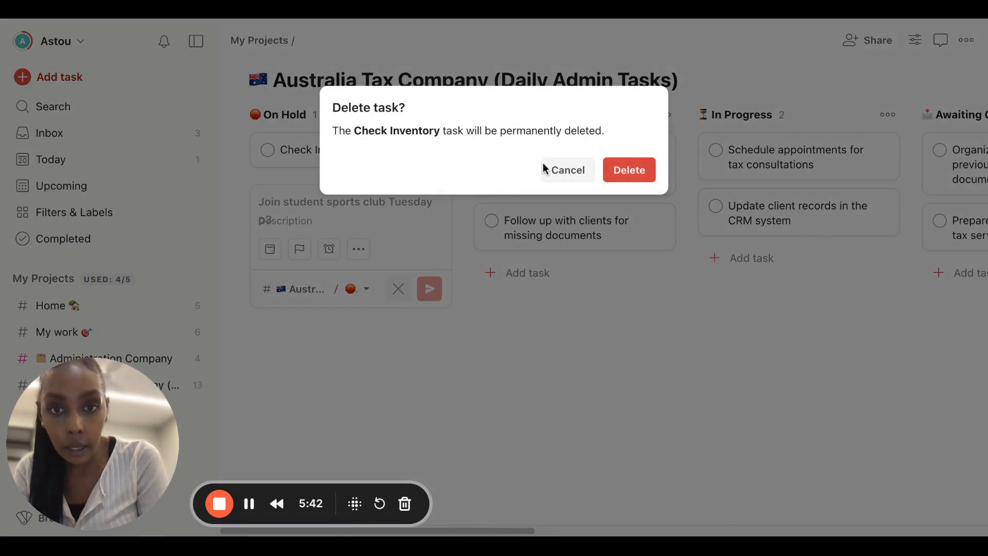
pyautogui.click(643, 171)
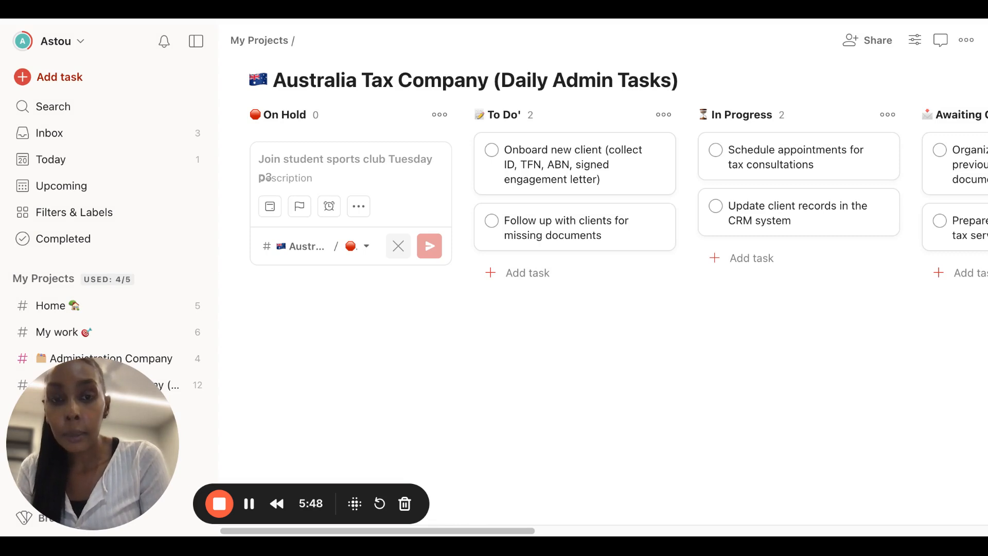
# Step: Review the details of the "Onboard new client" task and the tasks across the board's sections
pyautogui.hscroll(4, 565, 196)
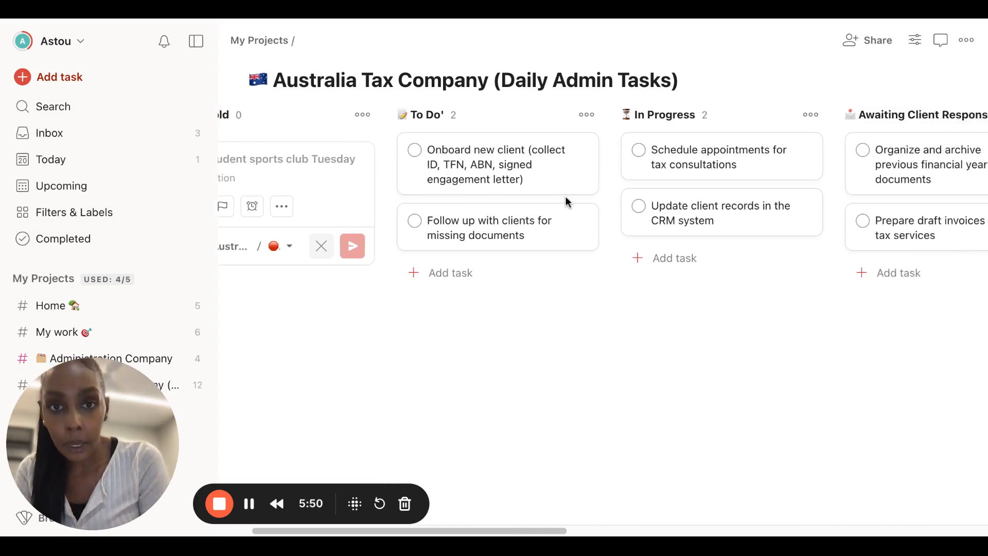
pyautogui.click(509, 153)
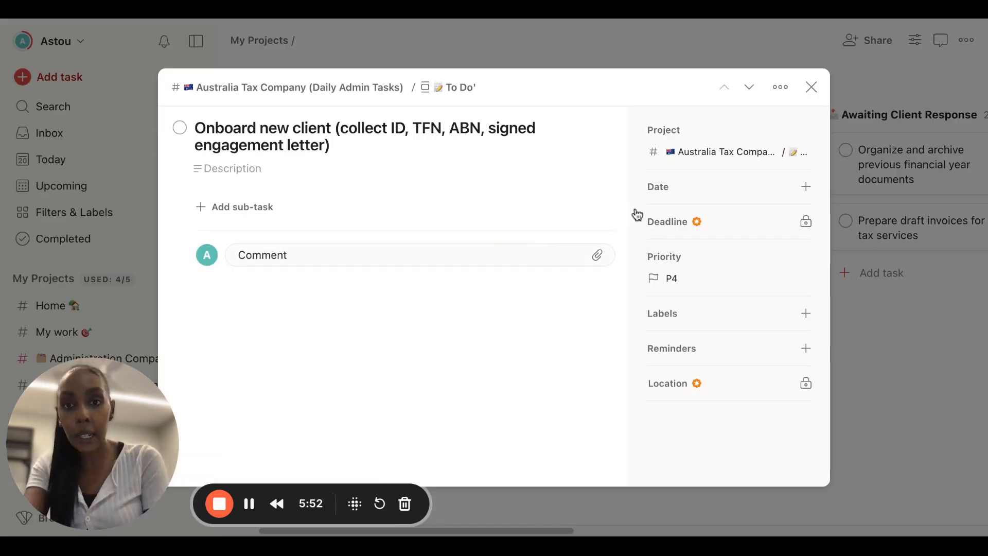
pyautogui.click(811, 87)
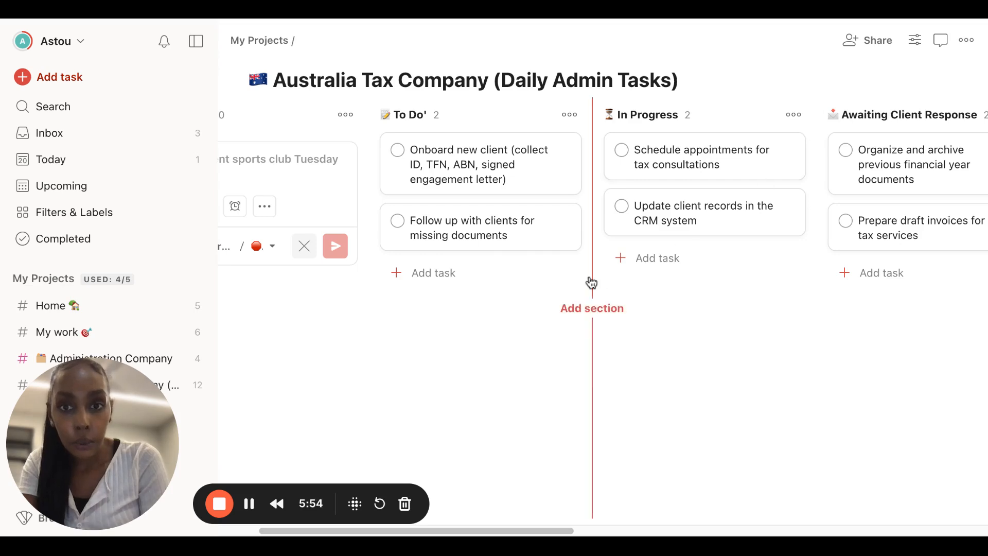
pyautogui.hscroll(10, 710, 227)
pyautogui.hscroll(15, 712, 229)
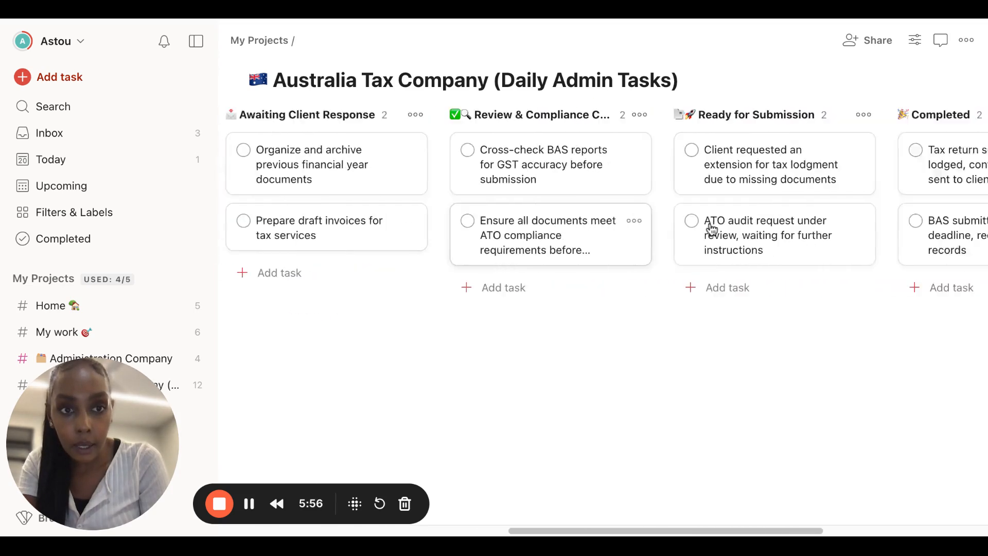
pyautogui.hscroll(-20, 771, 229)
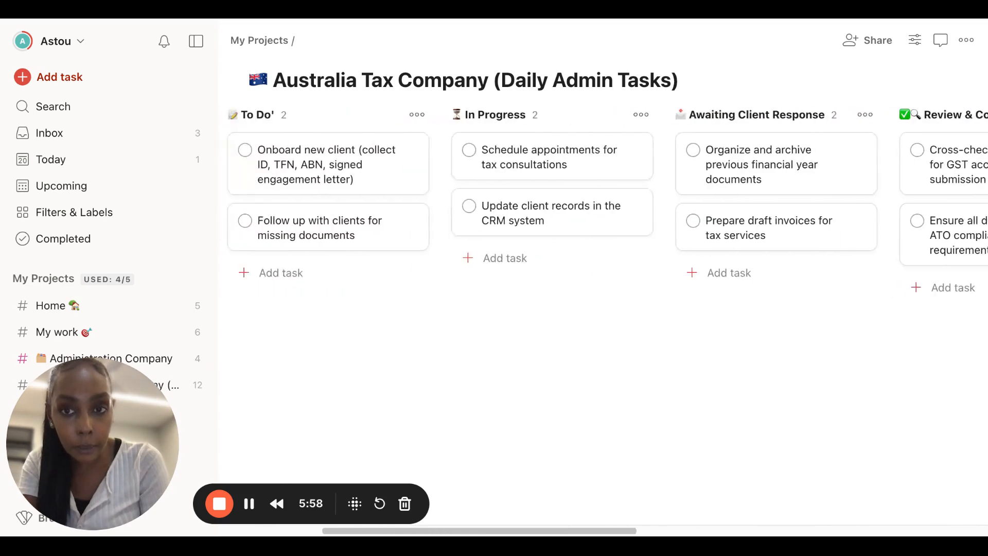
pyautogui.hscroll(-3, 843, 229)
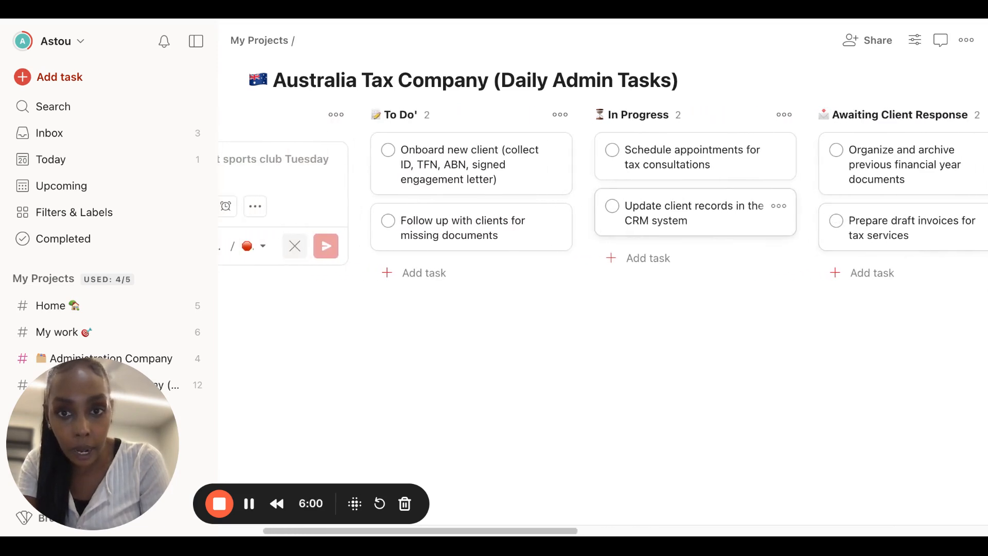
pyautogui.hscroll(-2, 555, 269)
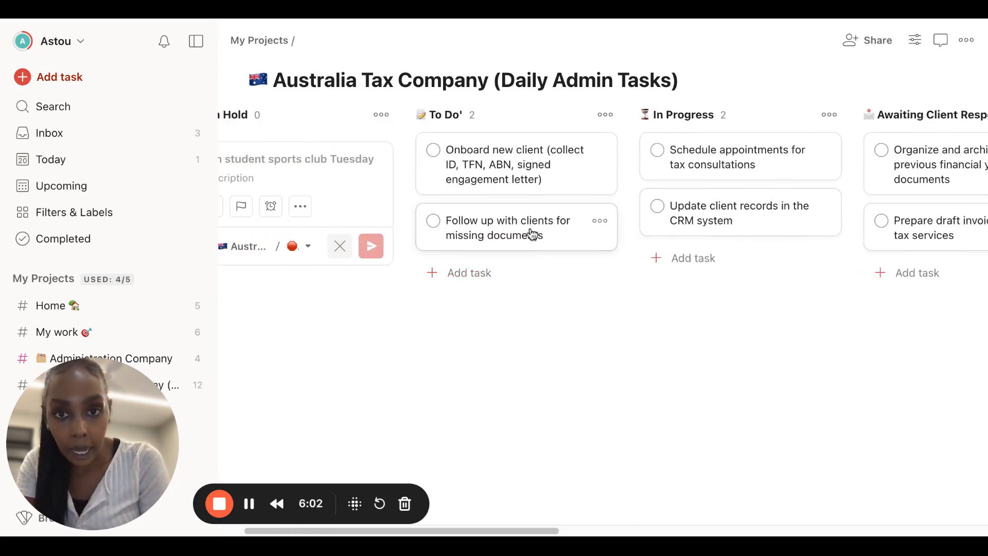
# Step: Add a sub-task named "Generate Welcome Letter" to the "Onboard new client" task in To Do
pyautogui.click(538, 170)
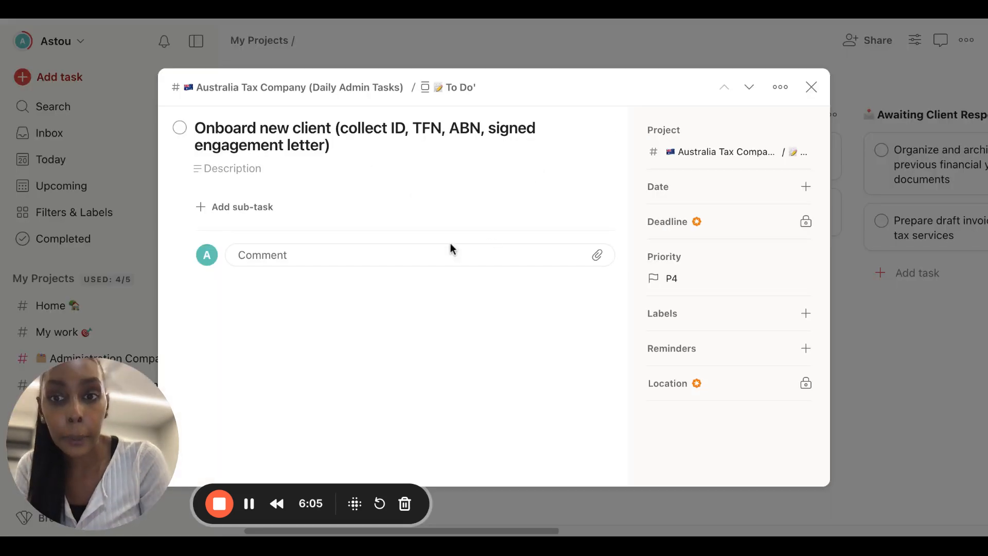
pyautogui.click(262, 206)
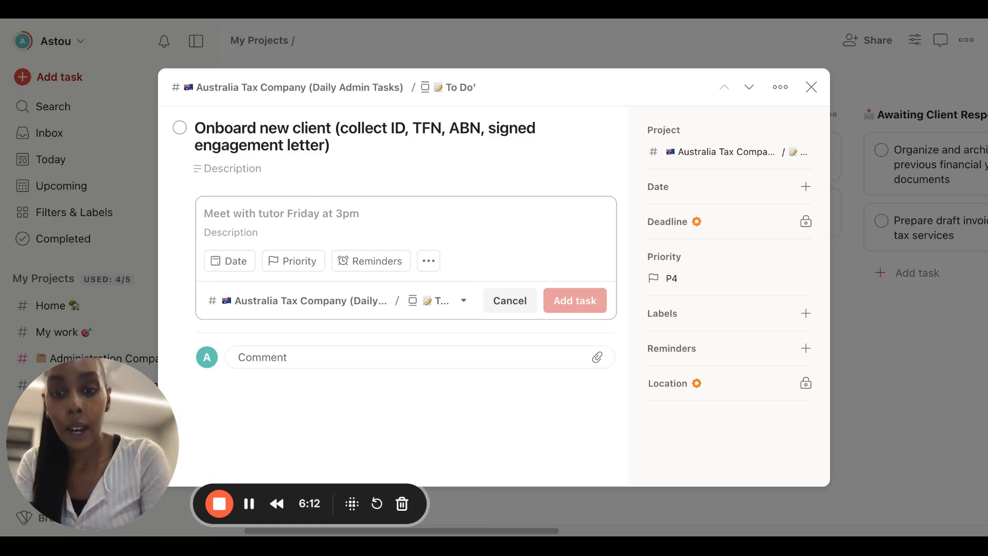
pyautogui.write('Genera')
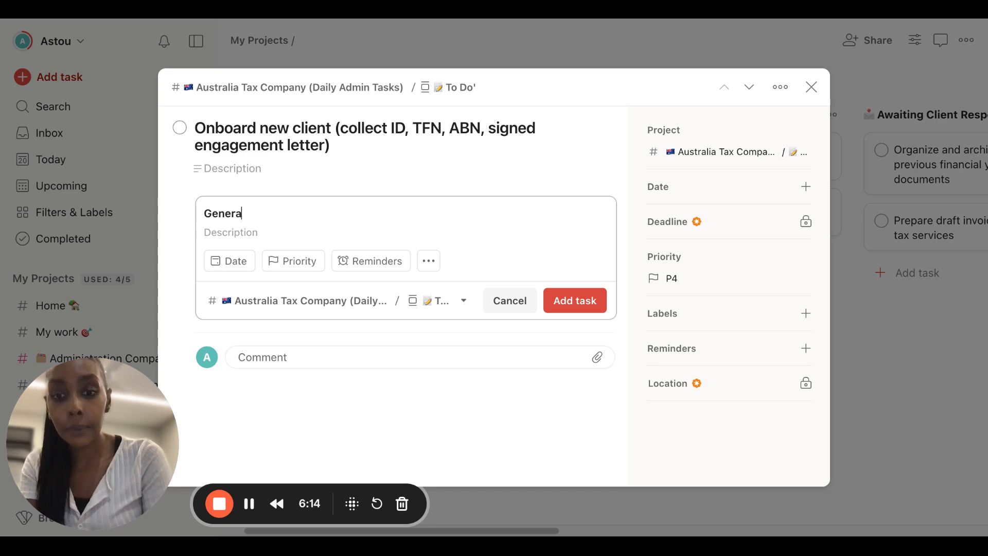
pyautogui.write('te Welcome Letter')
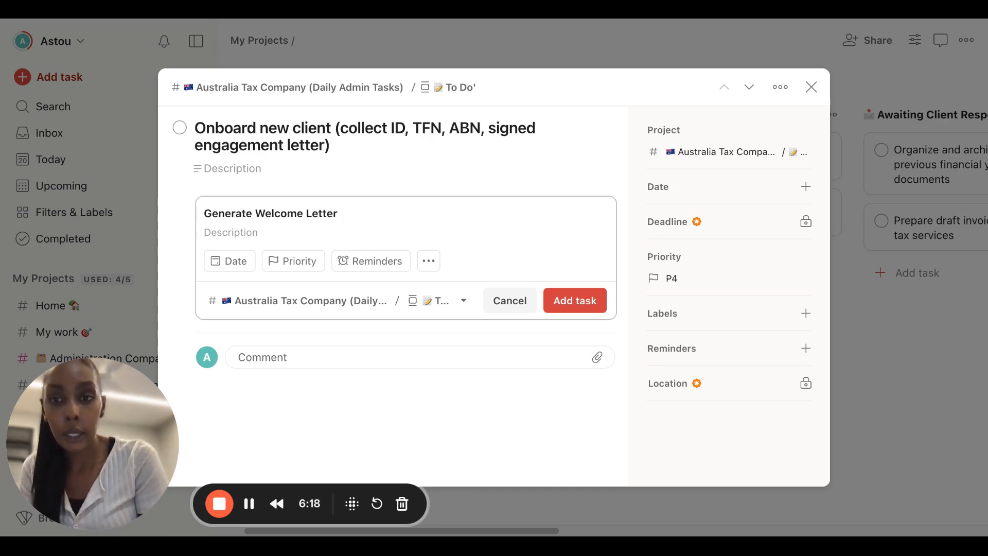
pyautogui.press('Return')
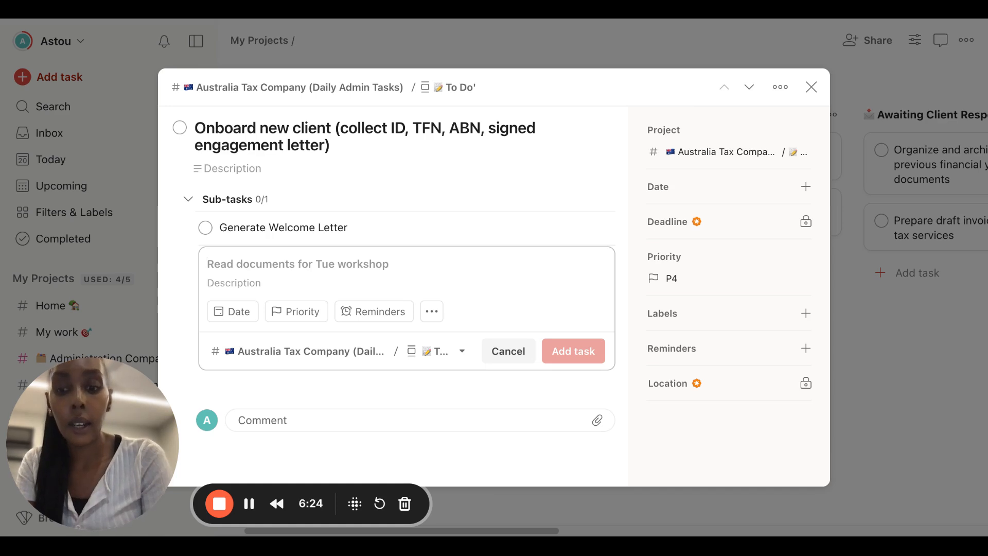
# Step: Add a second sub-task named "Call to welcome" to the "Onboard new client" task and close its details
pyautogui.write('Call ')
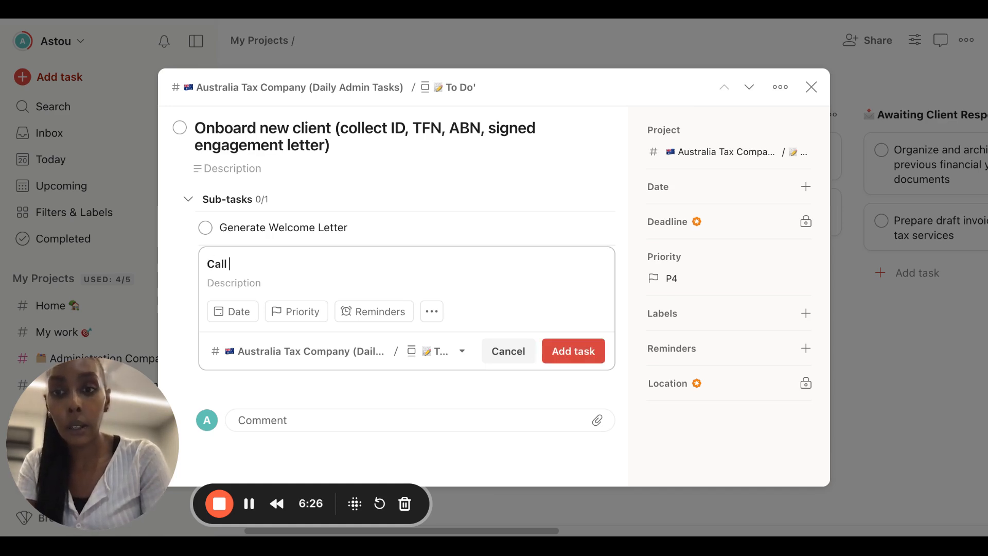
pyautogui.write('to ')
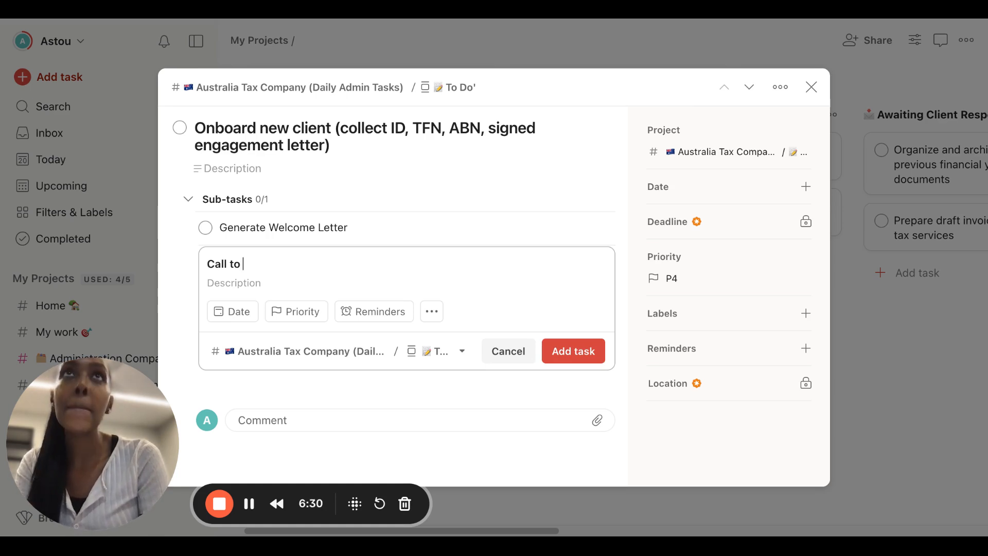
pyautogui.write('welcome')
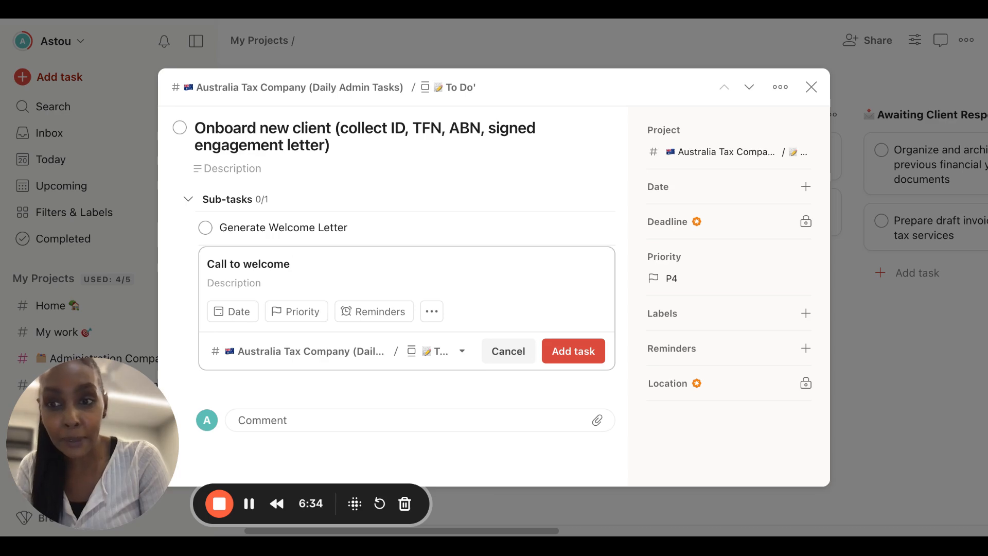
pyautogui.click(573, 351)
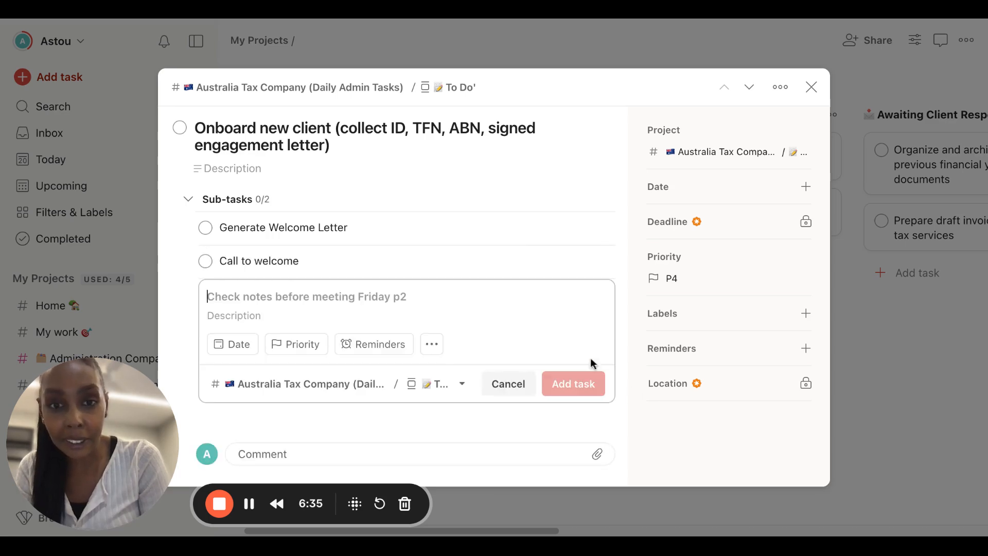
pyautogui.click(860, 298)
# Step: Check the sub-tasks listed in the "Onboard new client" task's details, returning to the board when done
pyautogui.hscroll(-2, 281, 307)
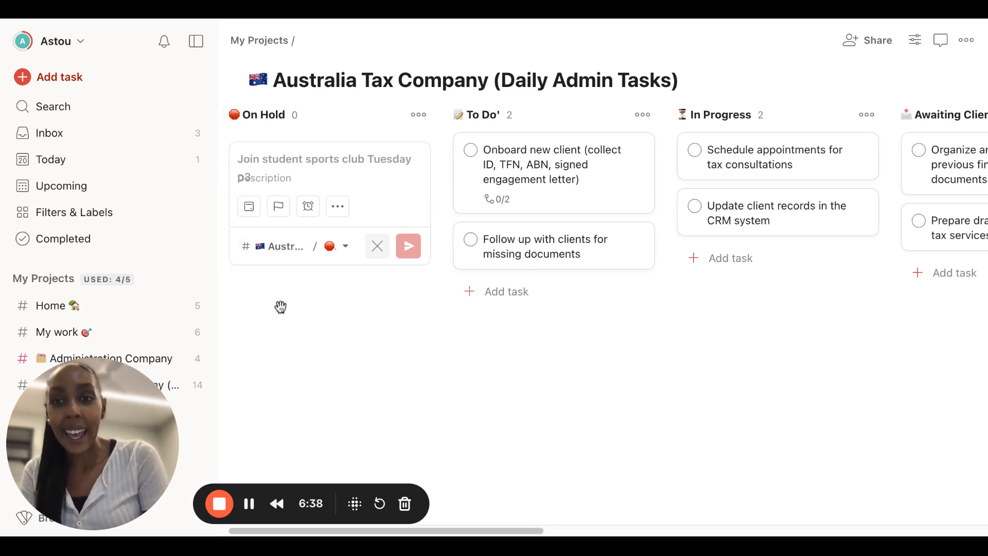
pyautogui.hscroll(2, 495, 206)
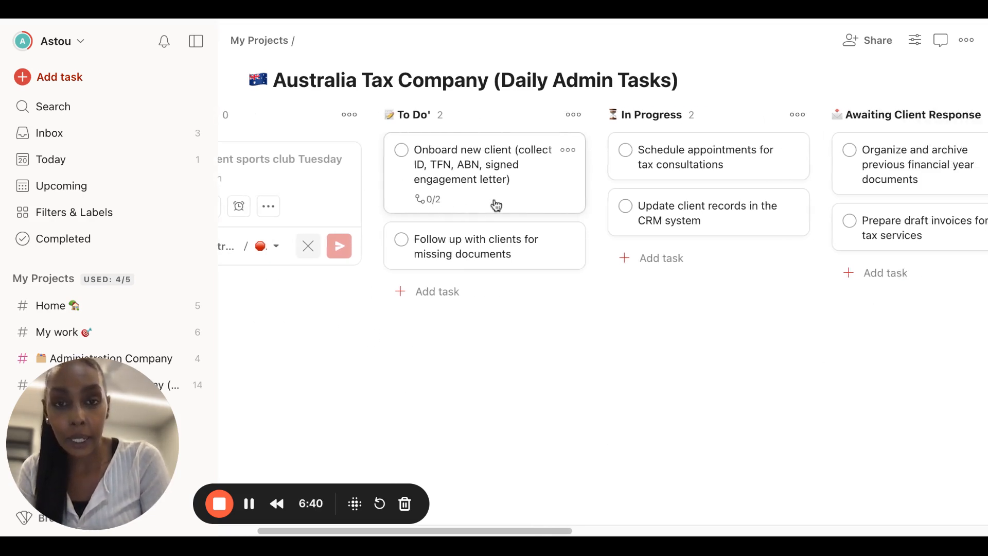
pyautogui.click(494, 205)
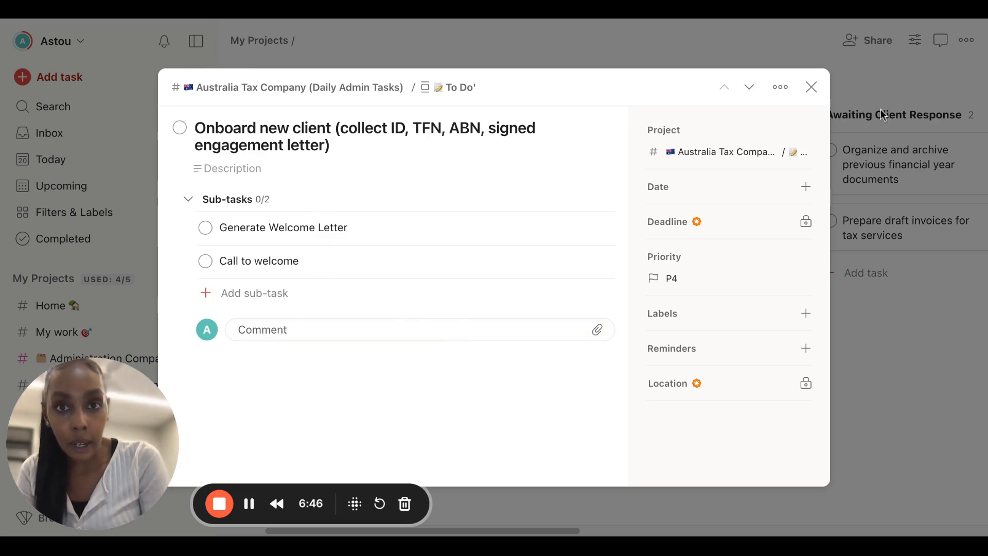
pyautogui.click(811, 87)
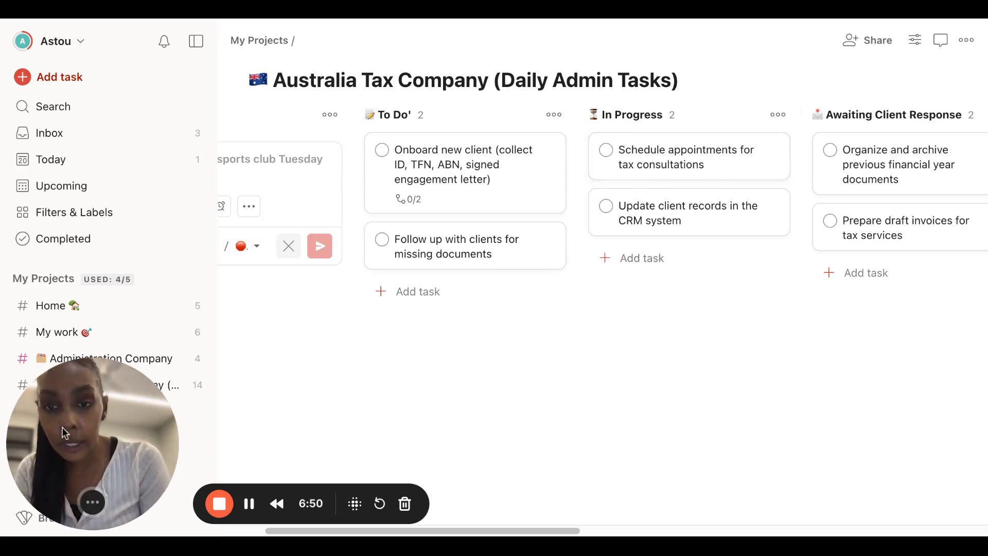
# Step: Add a project to My Projects named "CLIENT" plus the client number and "(RED Company)"
pyautogui.moveTo(64, 432); pyautogui.dragTo(976, 444)
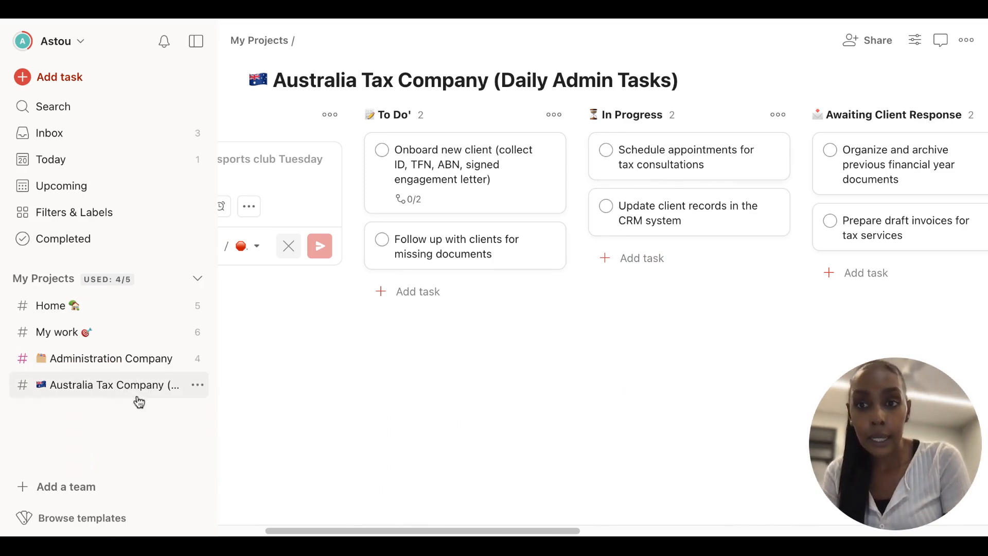
pyautogui.click(177, 280)
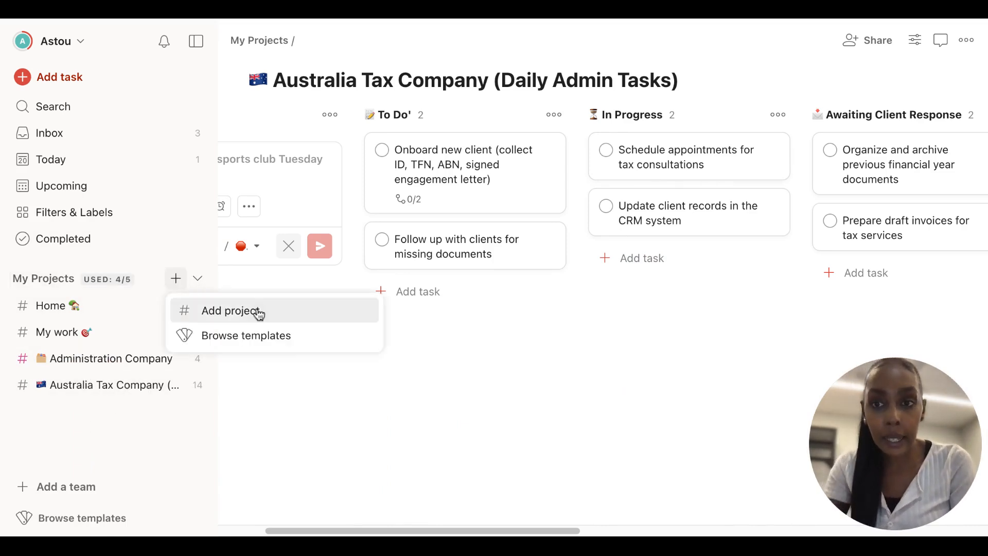
pyautogui.click(259, 314)
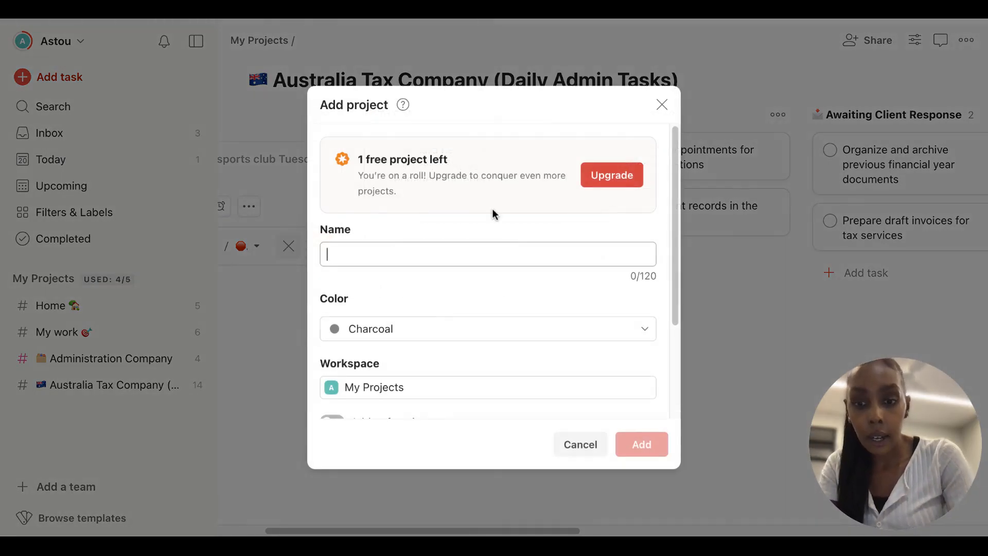
pyautogui.write('CLIENT ')
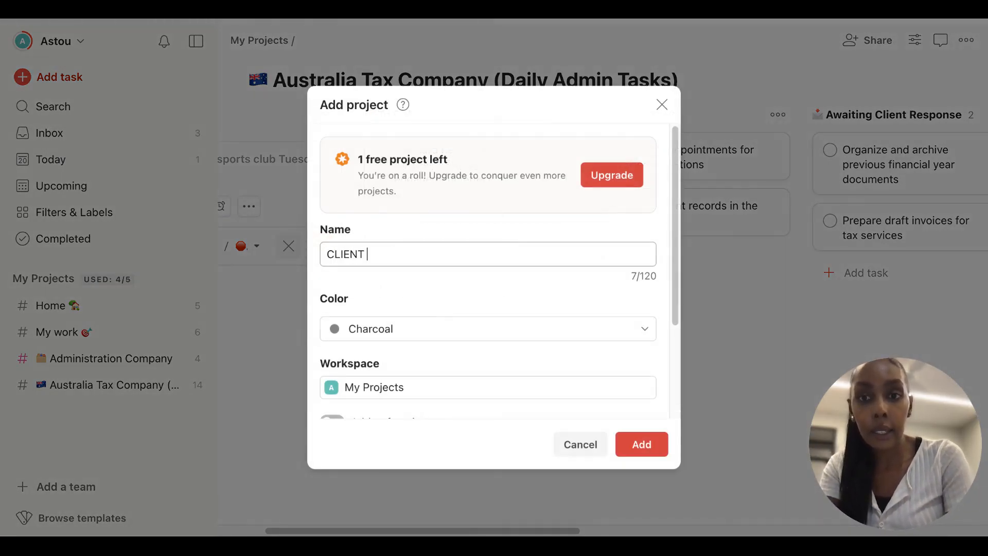
pyautogui.write('0')
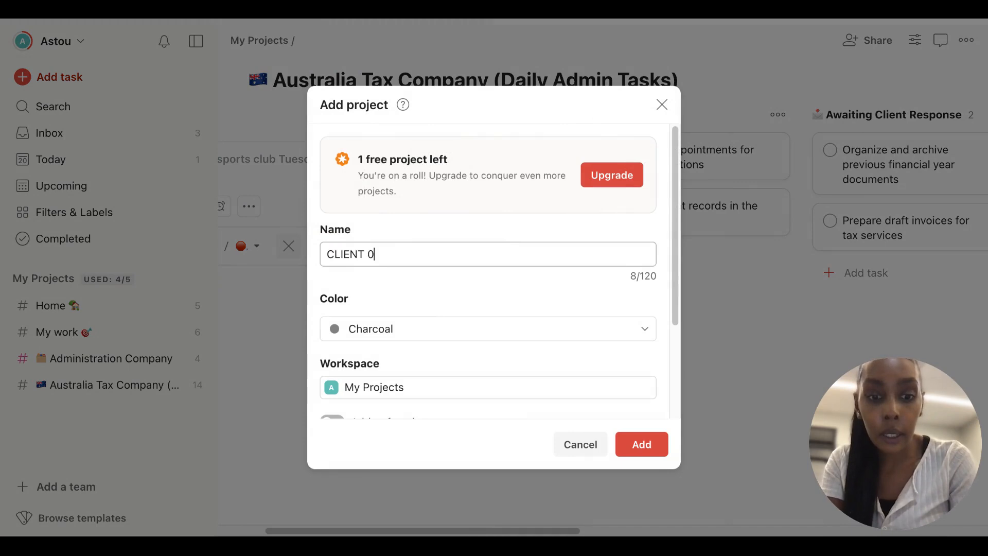
pyautogui.write('932 (')
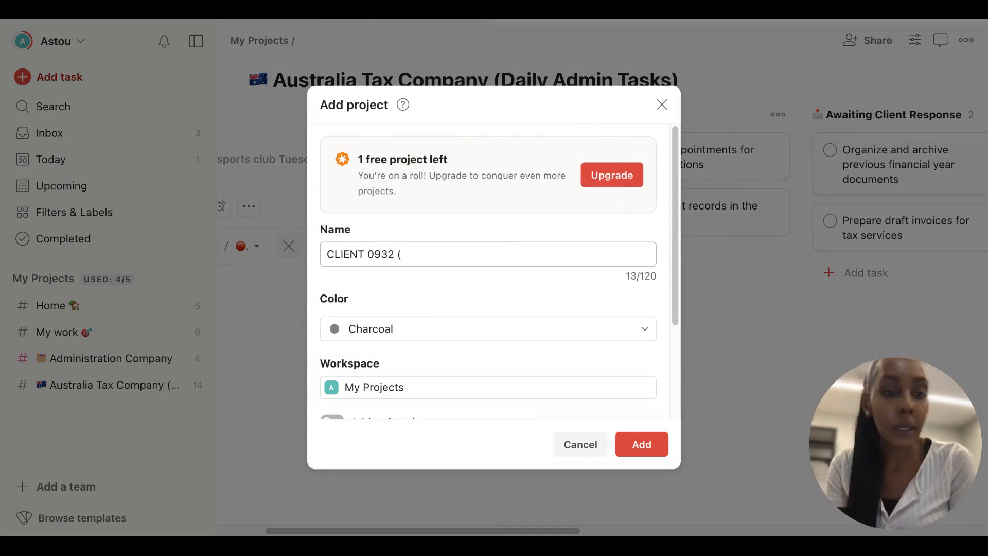
pyautogui.write('RED Company')
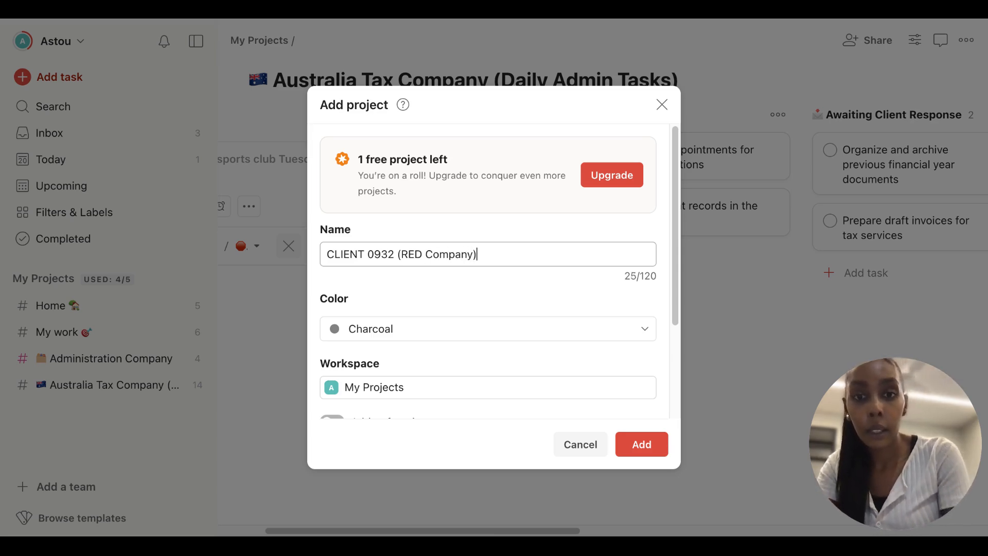
pyautogui.press('Return')
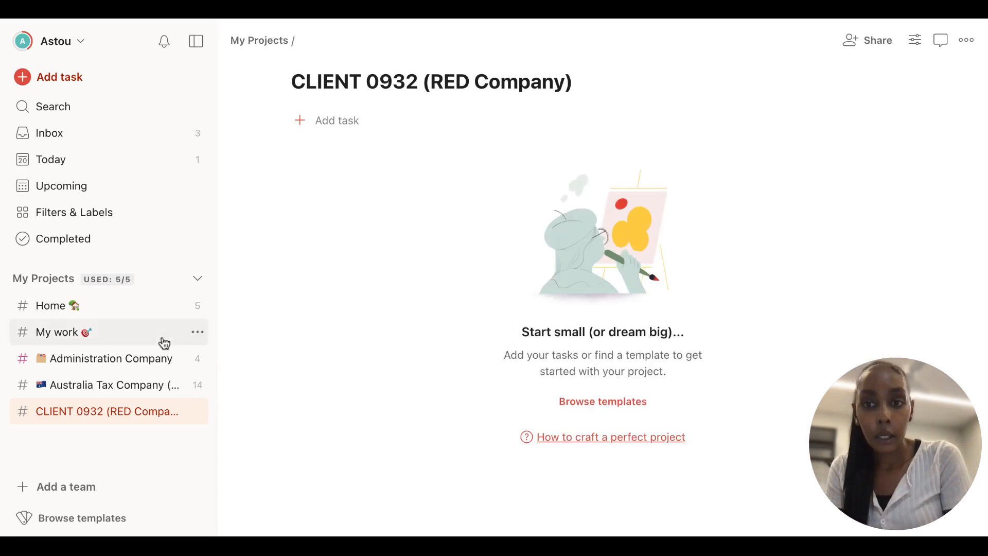
# Step: Nest the RED Company client project under the Australia Tax Company project and open the parent project's board
pyautogui.moveTo(98, 428); pyautogui.dragTo(252, 412)
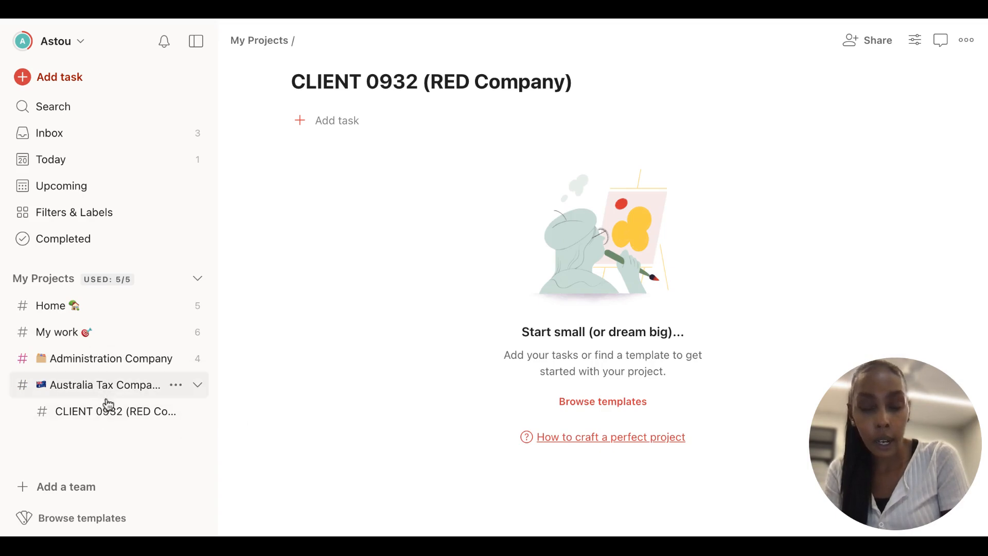
pyautogui.click(154, 385)
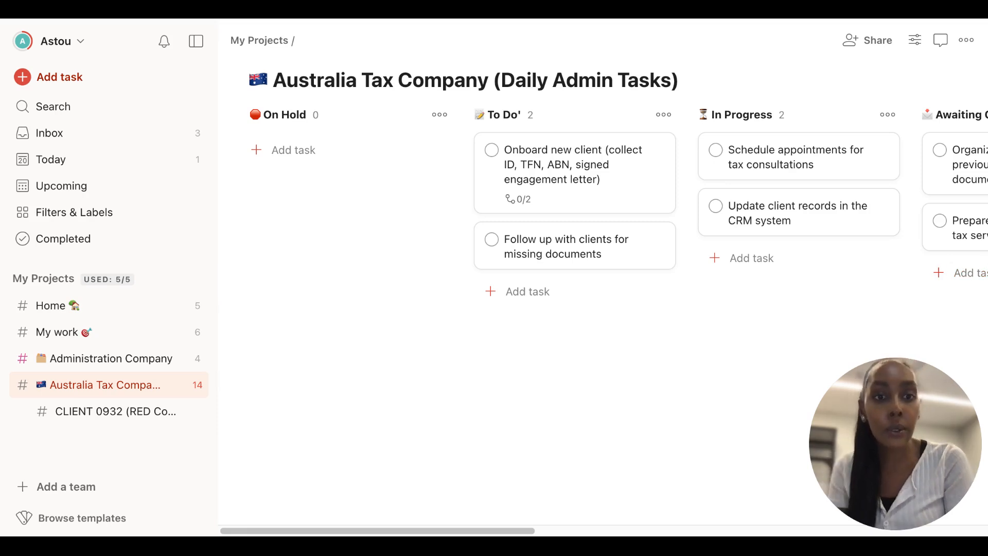
# Step: Label the "Update client records in the CRM system" task in In Progress with URGENT and a newly created PAUSE label
pyautogui.hscroll(8, 772, 241)
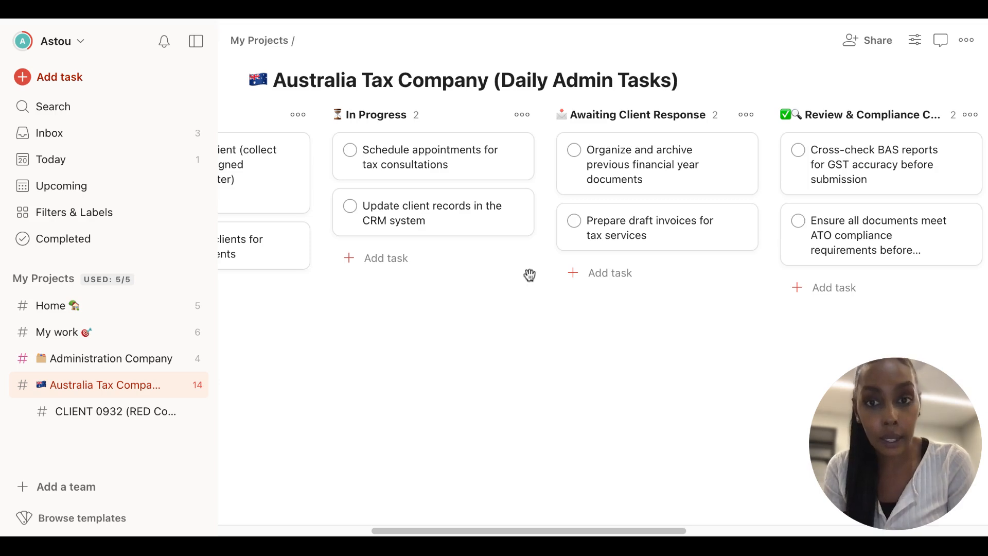
pyautogui.hscroll(-1, 529, 274)
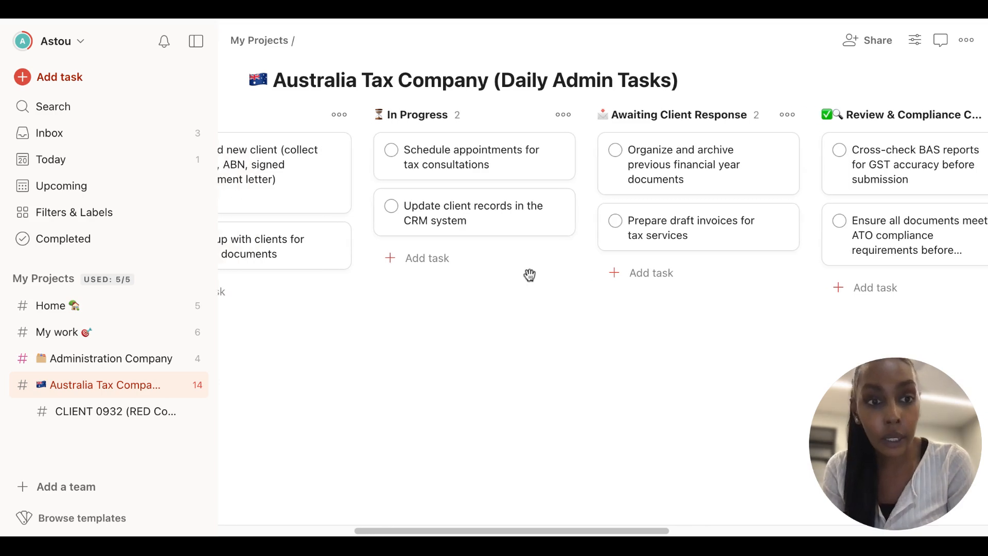
pyautogui.click(510, 229)
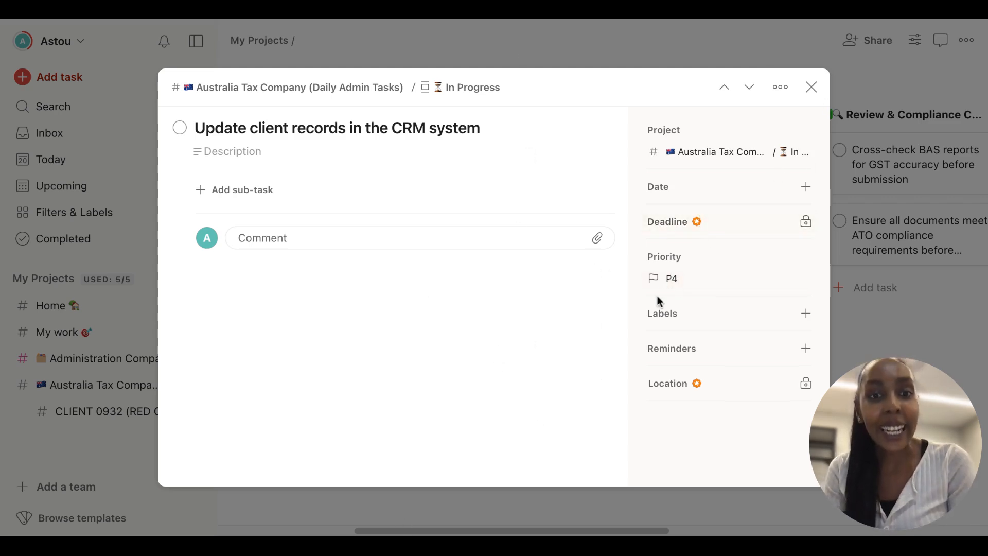
pyautogui.click(765, 314)
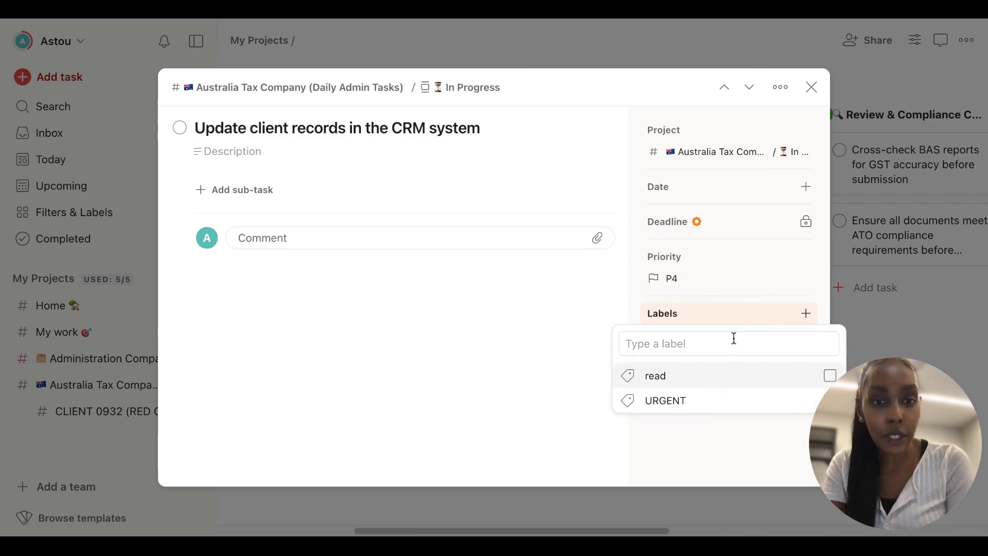
pyautogui.click(754, 342)
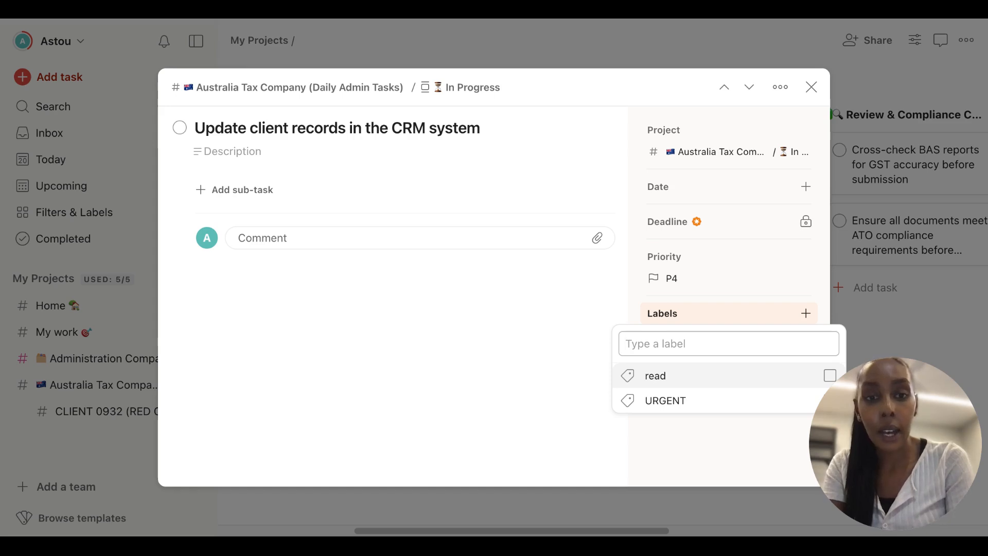
pyautogui.write('PAUSE')
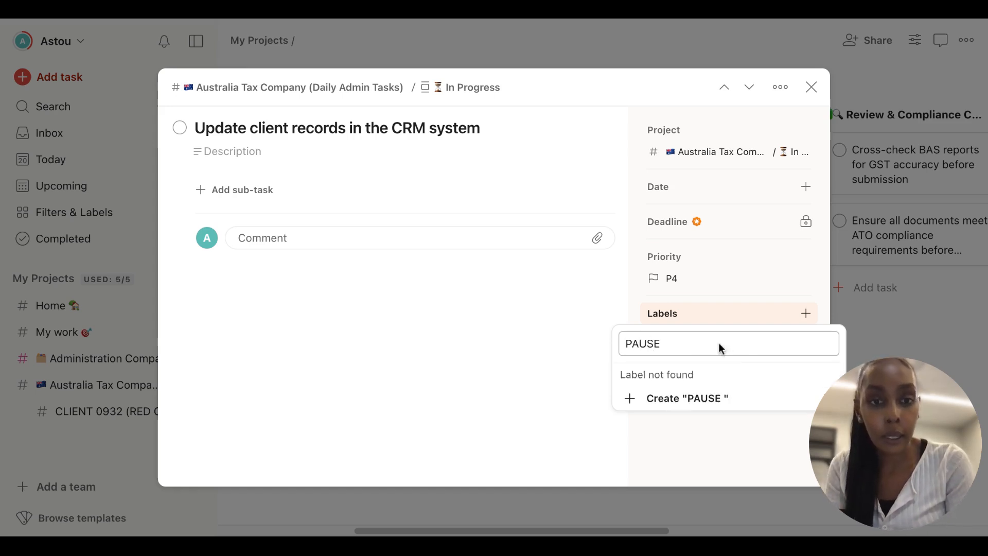
pyautogui.click(690, 398)
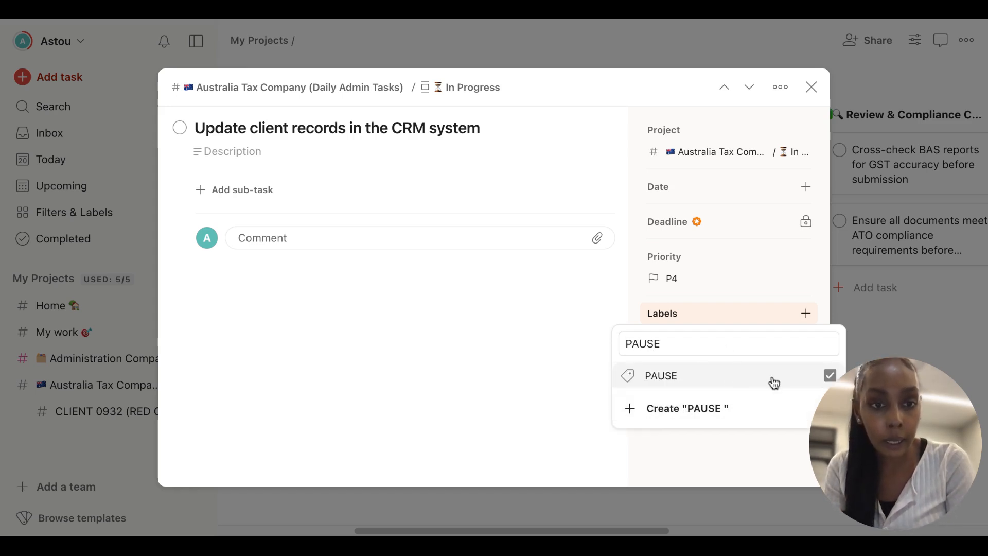
pyautogui.click(543, 334)
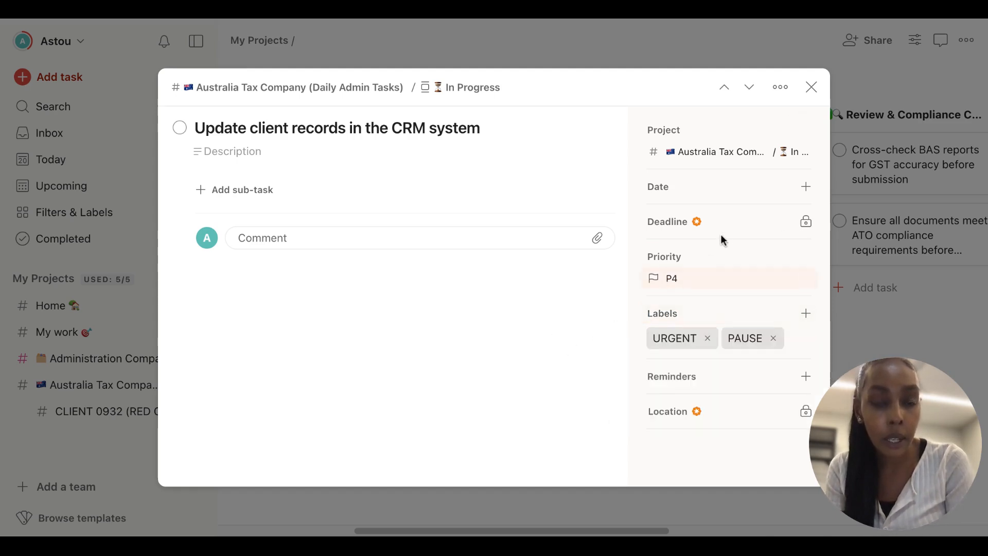
# Step: Set the "Update client records in the CRM system" task to Priority 1 and close its details
pyautogui.click(687, 287)
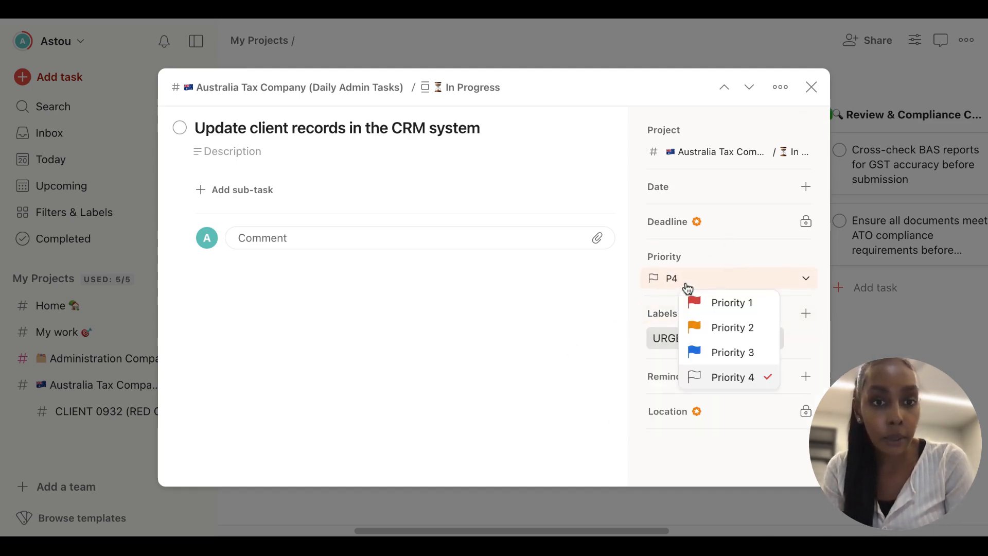
pyautogui.click(756, 300)
pyautogui.click(887, 292)
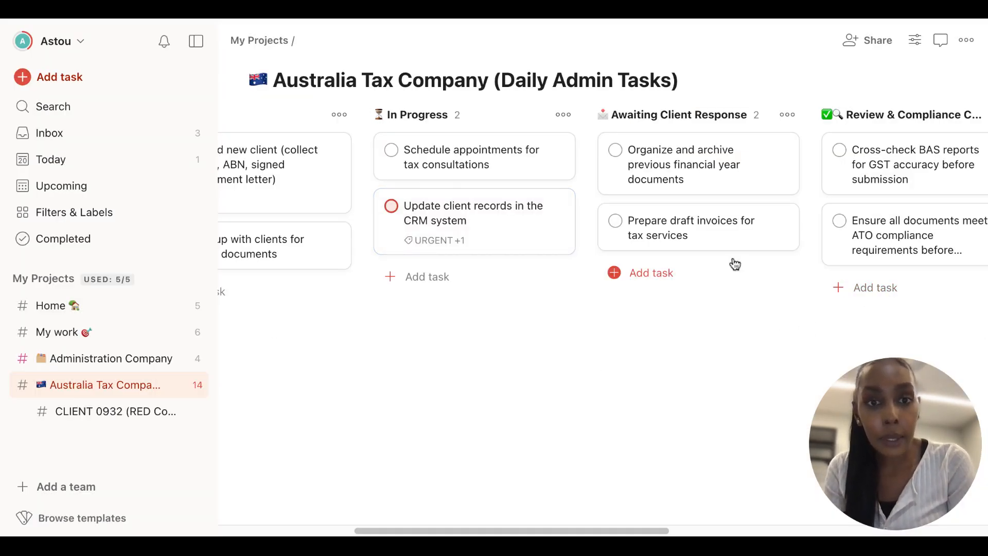
# Step: Set the date of the "Prepare draft invoices for tax services" task in Awaiting Client Response to 7 March
pyautogui.click(666, 227)
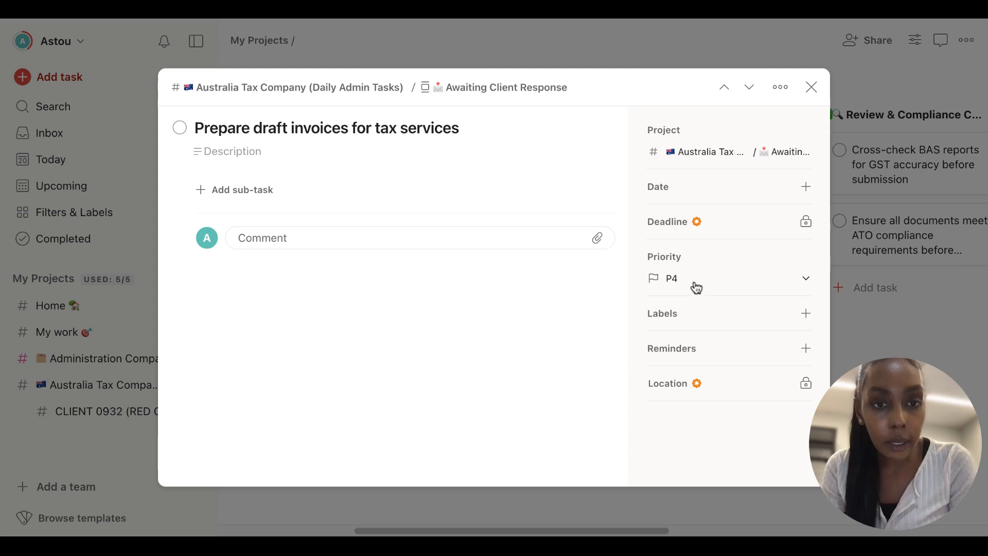
pyautogui.click(690, 194)
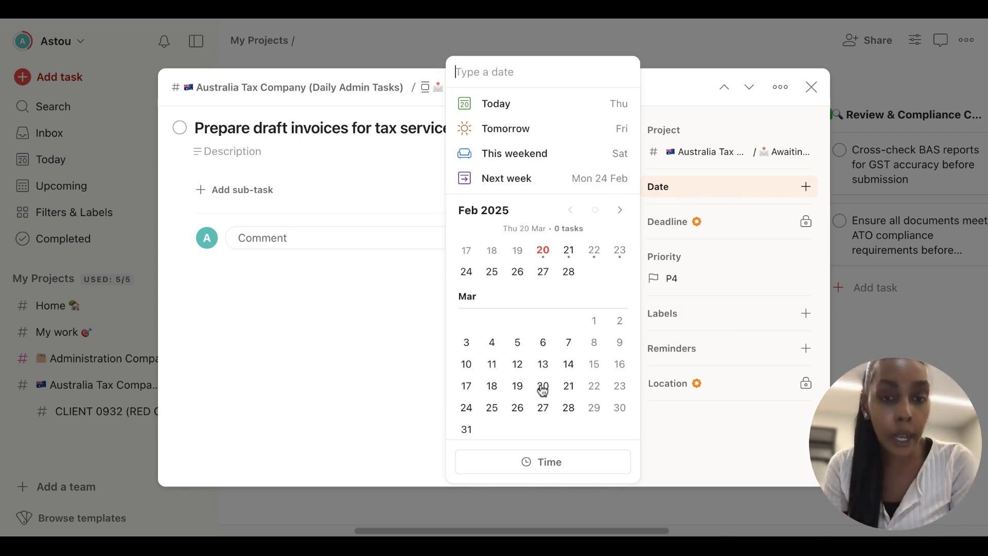
pyautogui.click(567, 346)
pyautogui.click(848, 301)
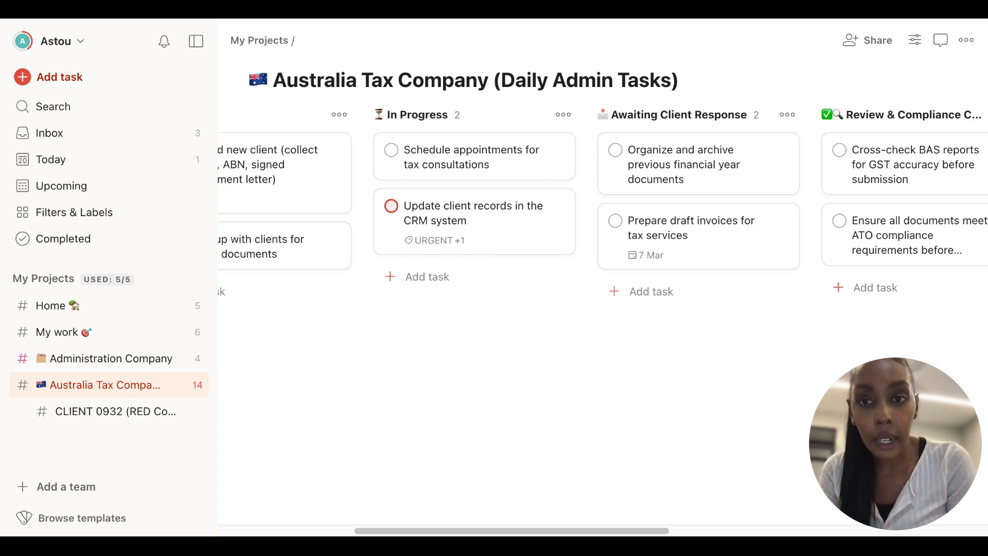
# Step: Comment "This has been completed. No verification required." on the "Tax return successfully lodged" task in Completed and close its details
pyautogui.hscroll(10, 549, 278)
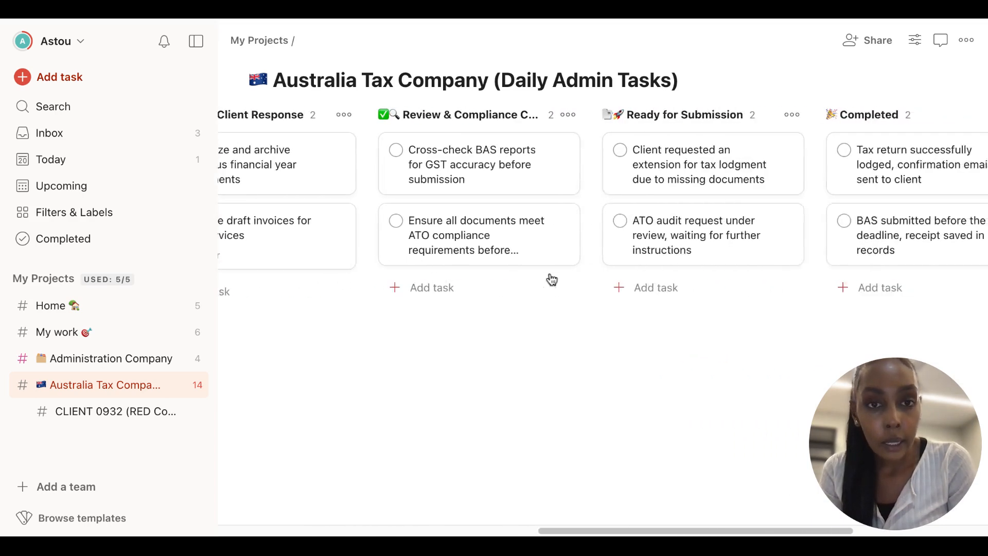
pyautogui.hscroll(10, 552, 279)
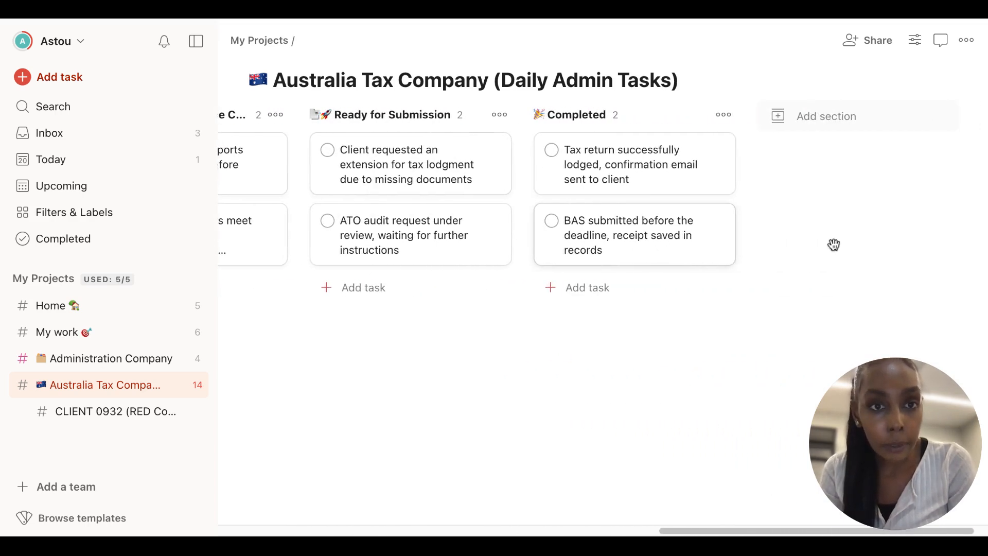
pyautogui.click(646, 186)
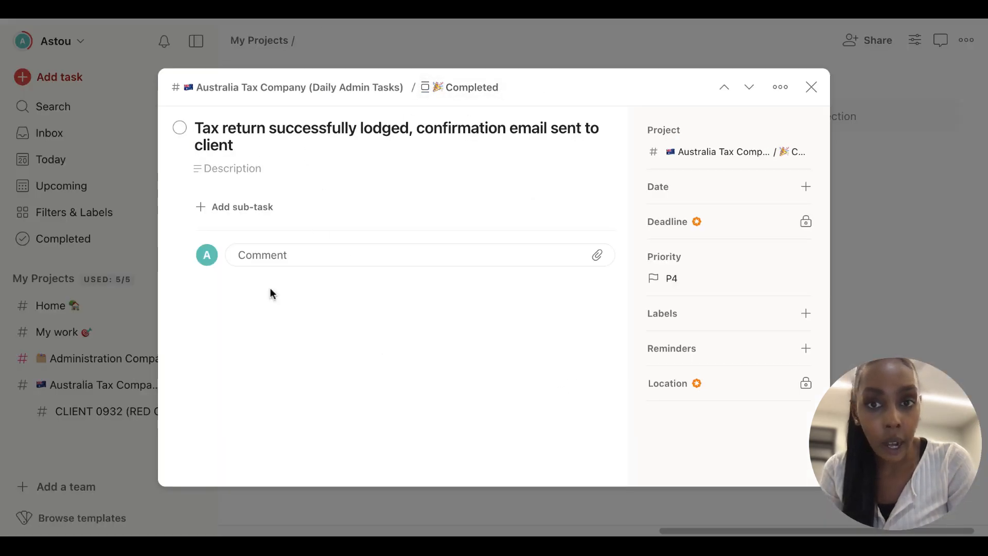
pyautogui.click(275, 257)
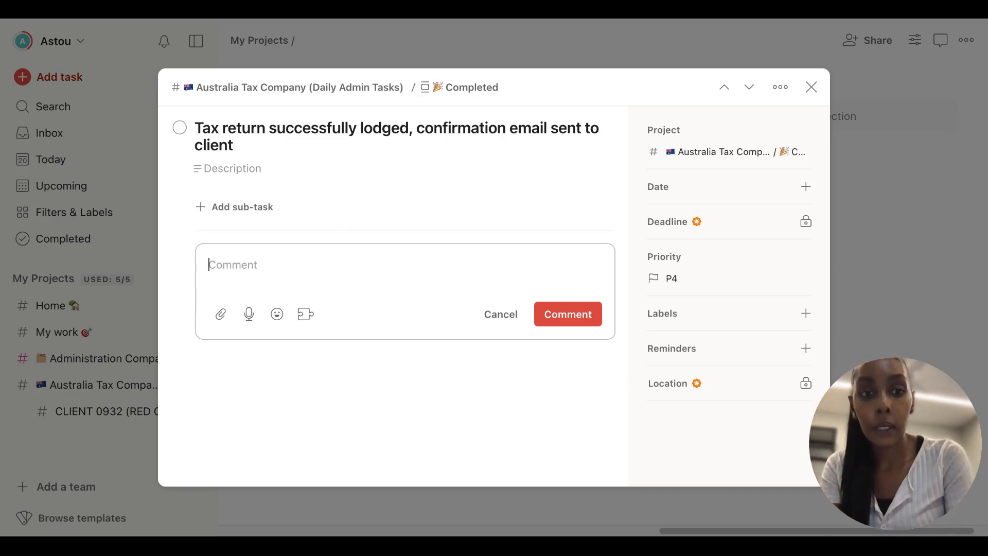
pyautogui.write('Thi')
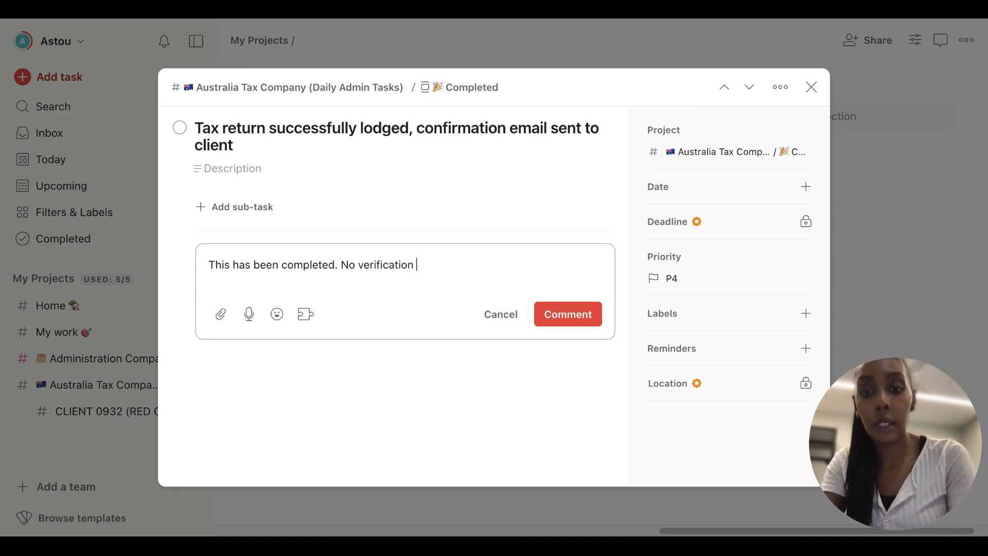
pyautogui.click(582, 320)
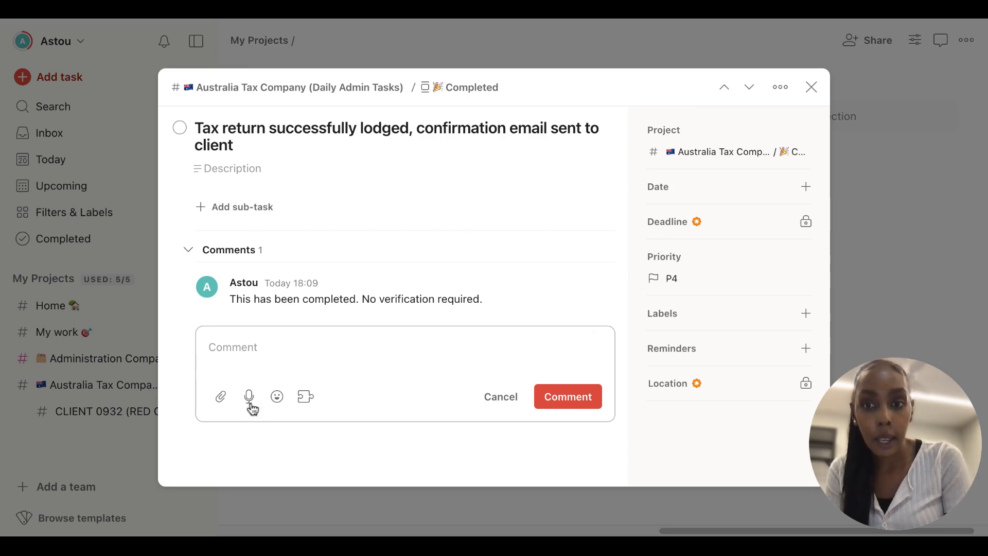
pyautogui.click(221, 404)
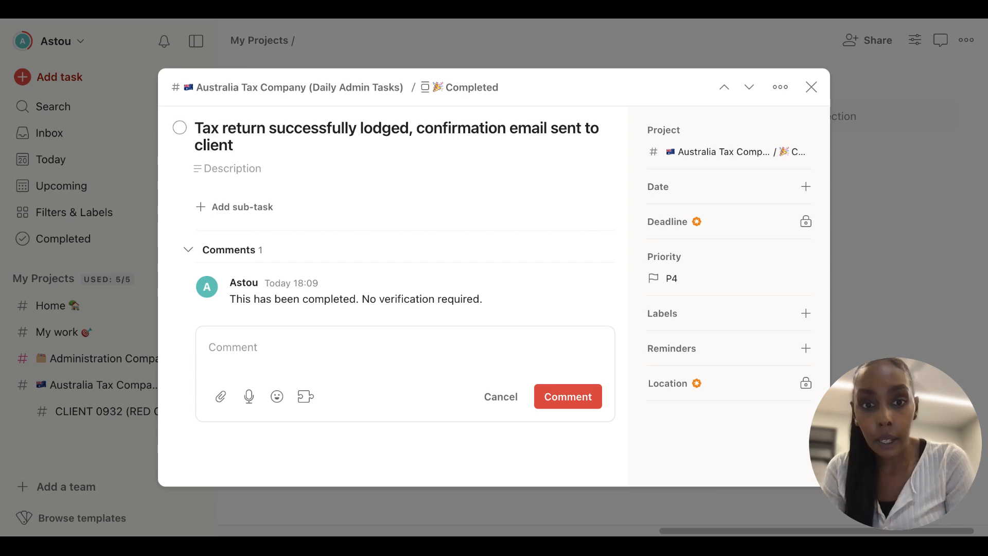
pyautogui.click(811, 87)
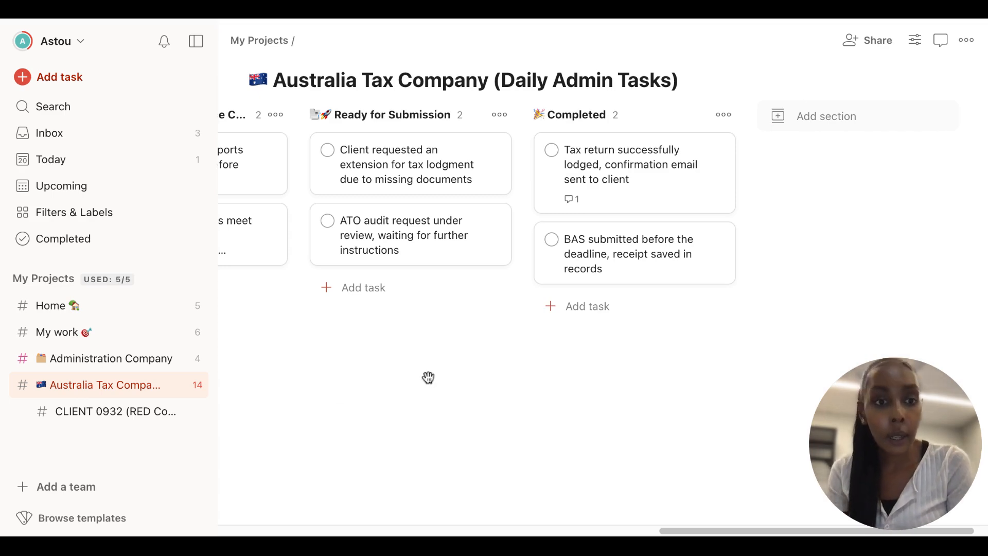
pyautogui.hscroll(-10, 428, 378)
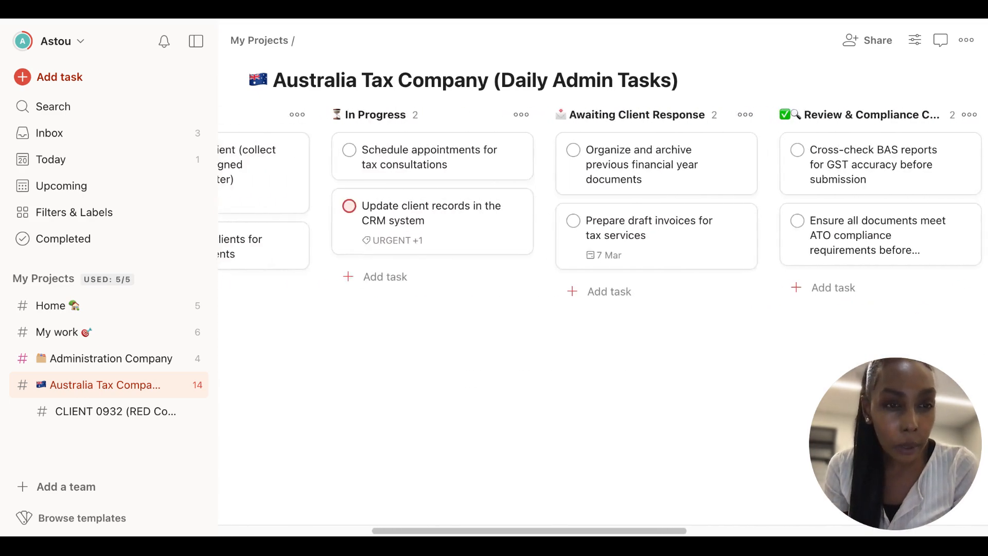
pyautogui.hscroll(5, 590, 341)
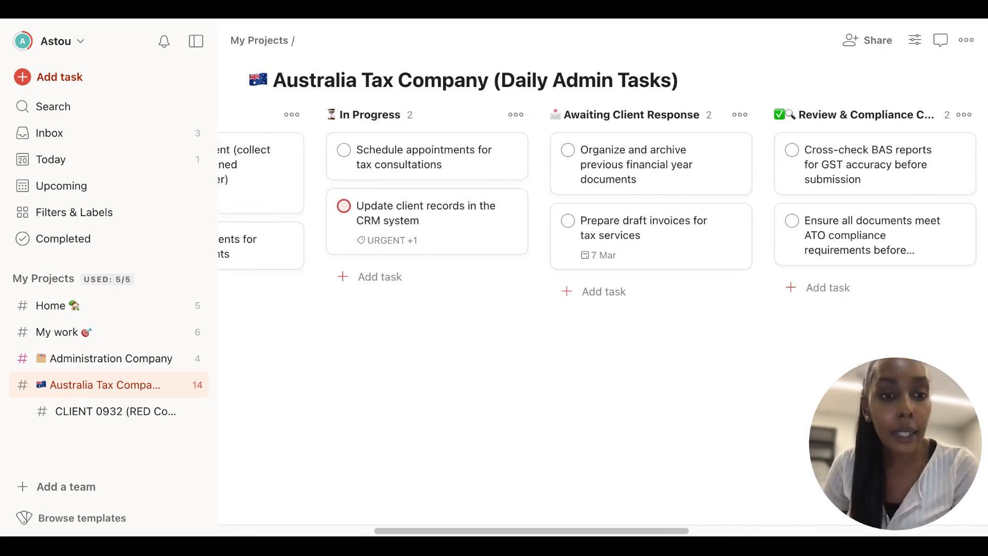
pyautogui.hscroll(5, 643, 363)
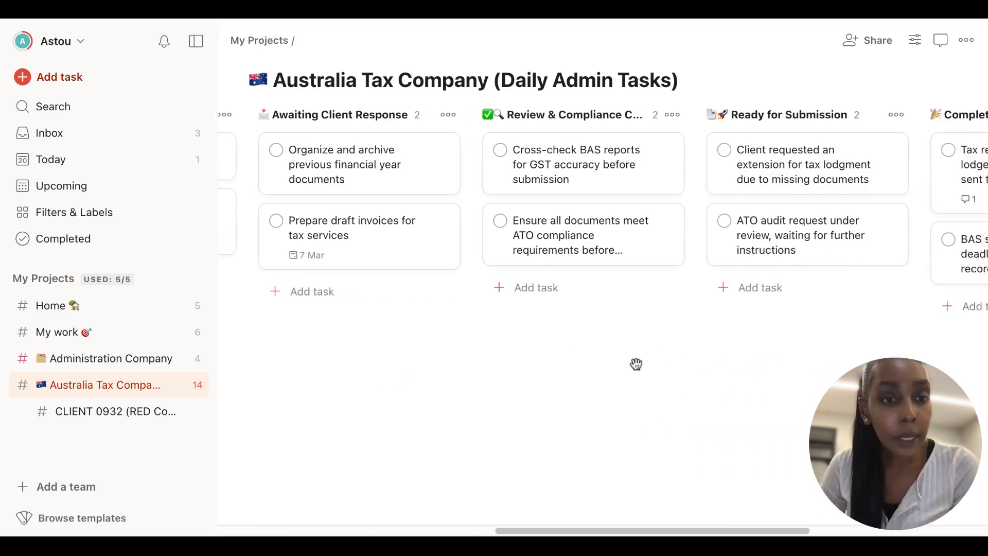
pyautogui.hscroll(3, 540, 372)
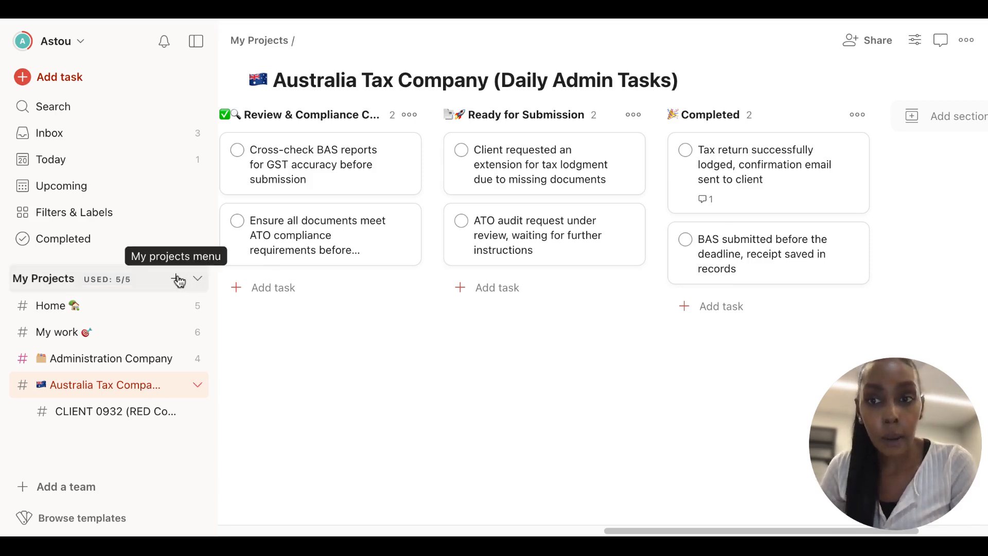
# Step: Browse the project templates and show those in the Work category
pyautogui.click(177, 278)
pyautogui.click(267, 343)
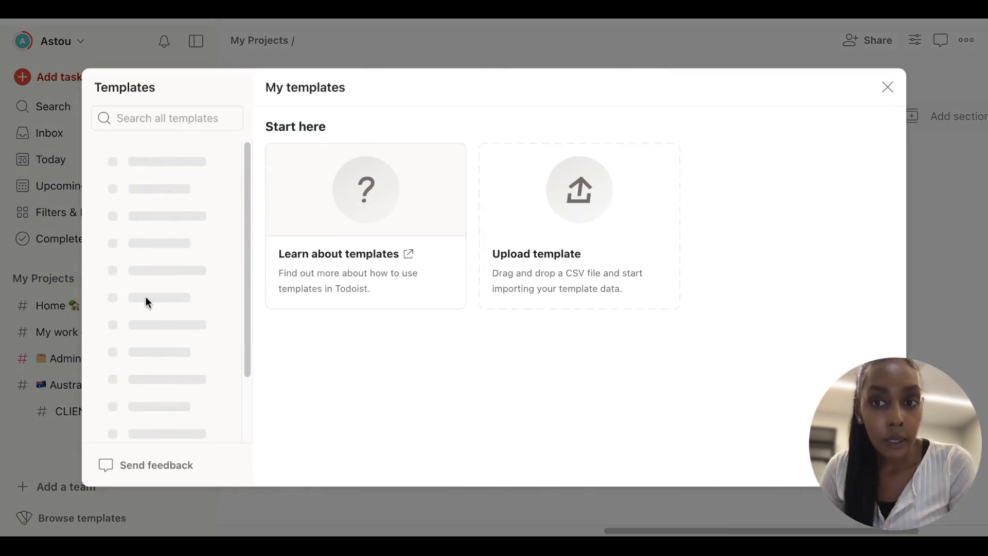
pyautogui.scroll(-1, 180, 263)
pyautogui.scroll(-4, 178, 262)
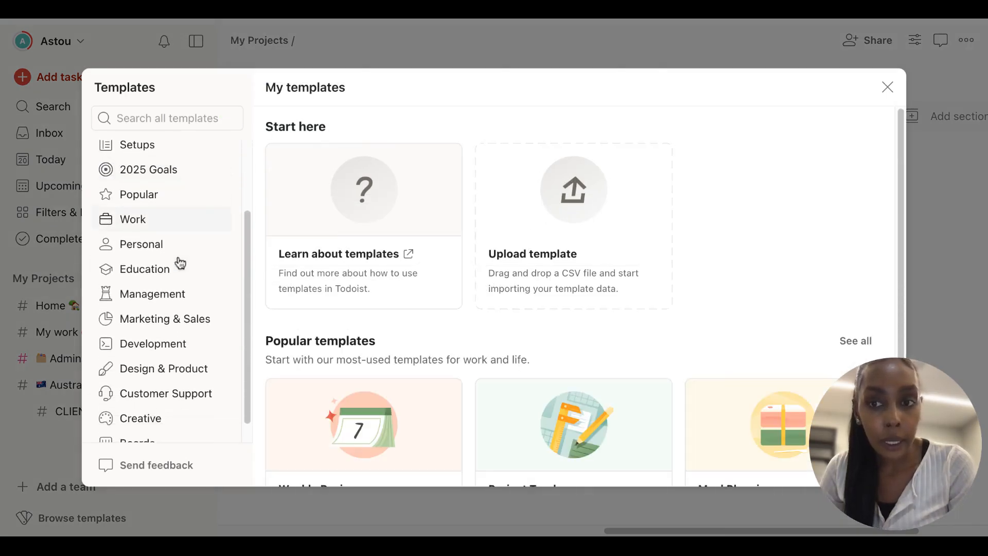
pyautogui.click(156, 201)
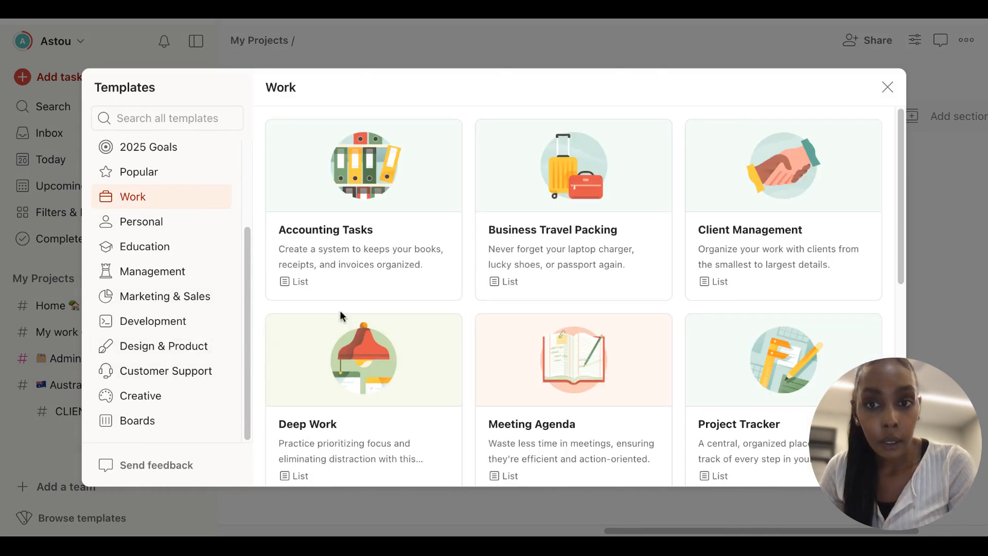
# Step: Preview the Accounting Tasks template's sections and tasks, and close the template gallery without adding it
pyautogui.click(365, 271)
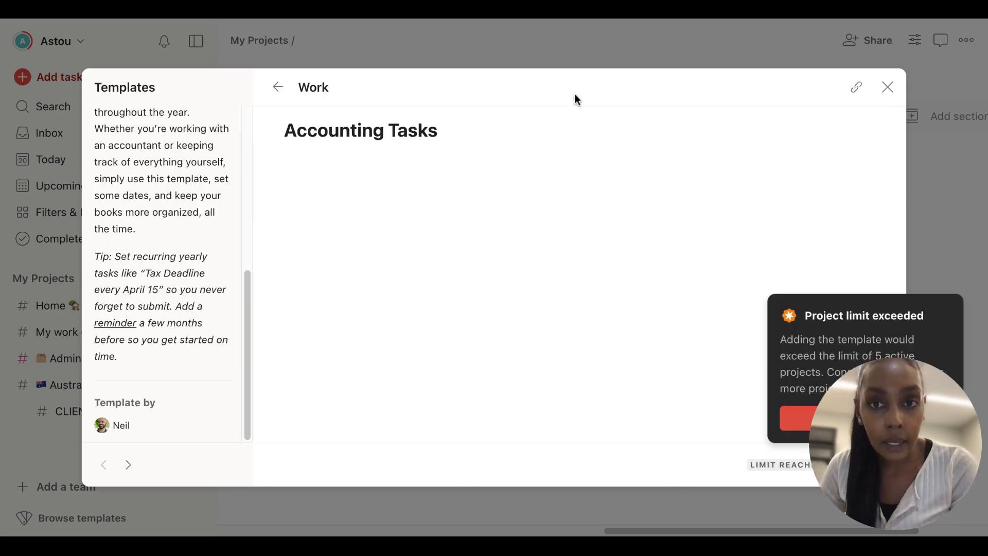
pyautogui.scroll(-10, 644, 326)
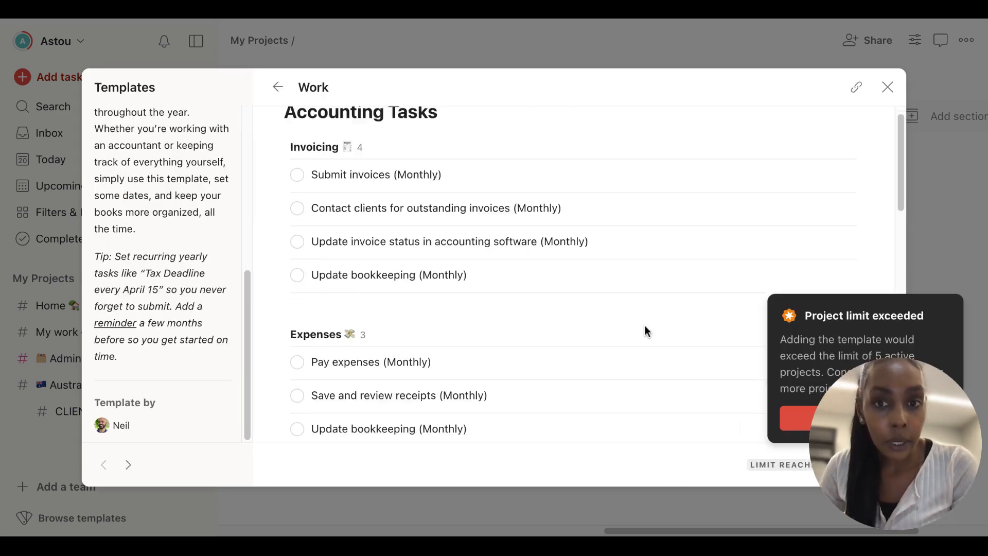
pyautogui.click(277, 87)
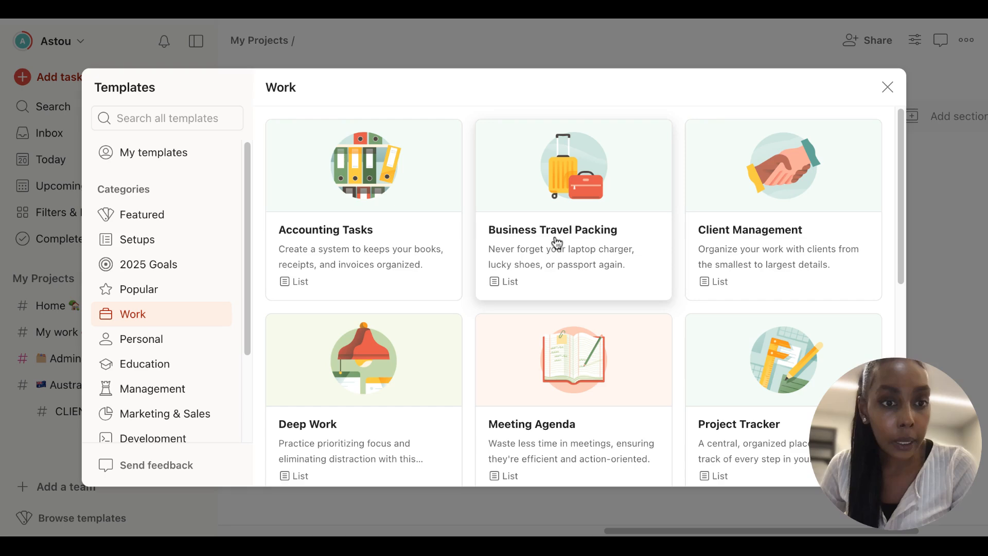
pyautogui.click(886, 88)
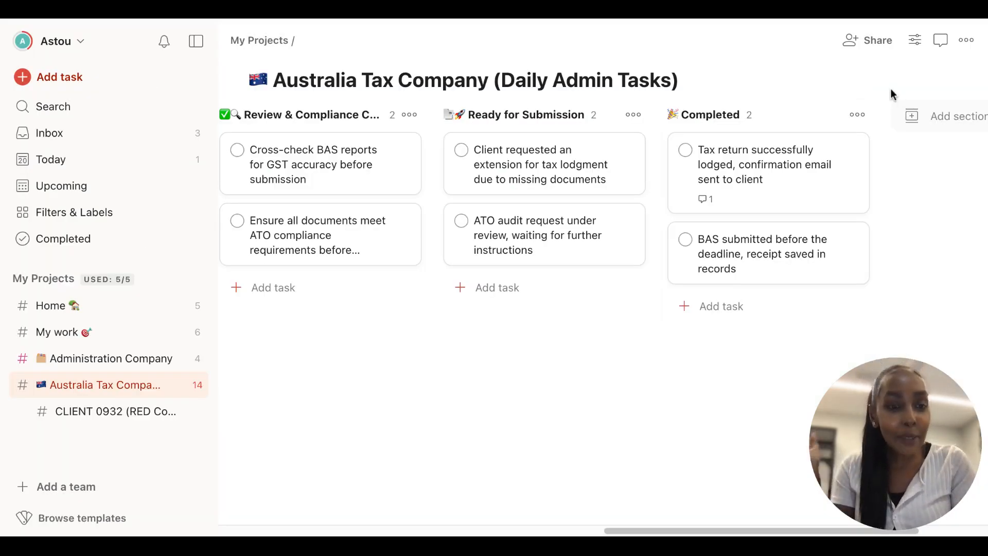